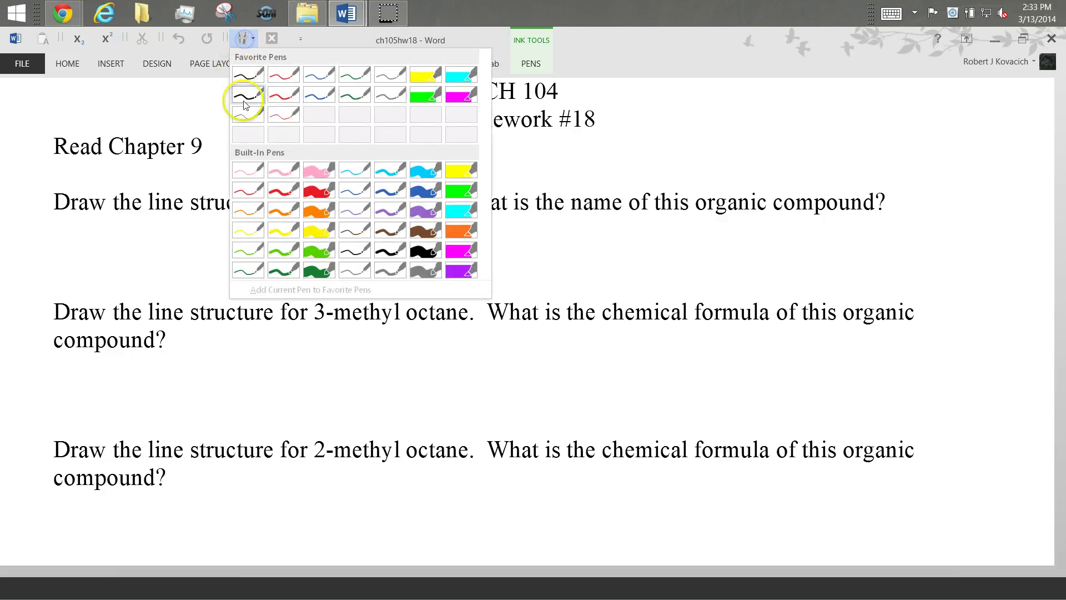
Step: With the green pen, draw the propane zigzag and write 'Propane' beside it
left_click(244, 95)
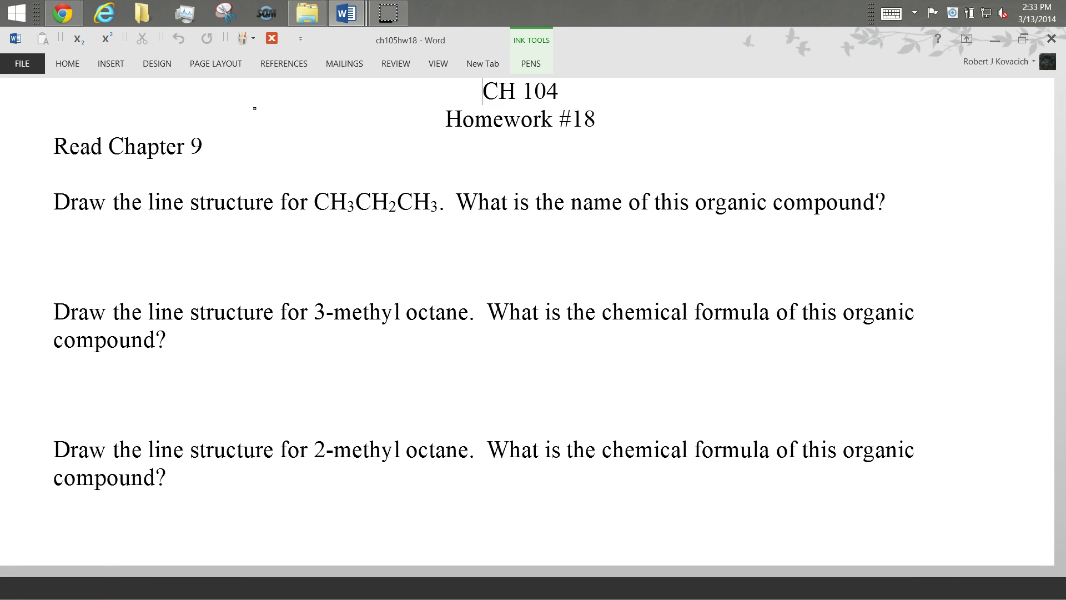
mouse_move(276, 272)
left_mouse_down()
mouse_move(330, 247)
mouse_move(426, 274)
left_mouse_up()
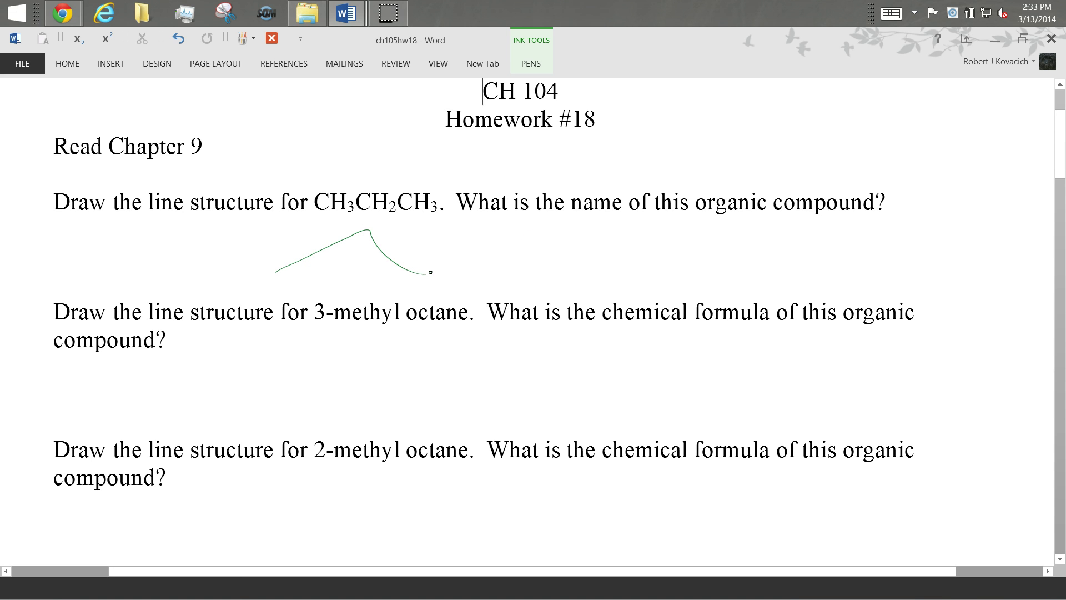
mouse_move(561, 257)
left_mouse_down()
mouse_move(637, 233)
mouse_move(743, 252)
left_mouse_up()
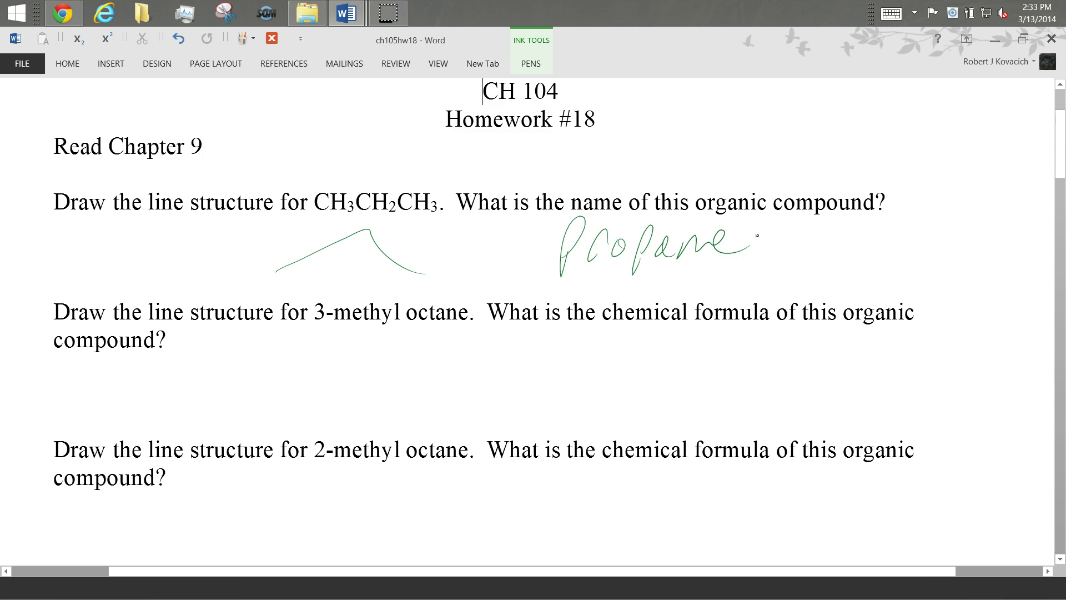
Step: Sketch 3-methyl octane, erase and redraw it, then write the formula C9H20
mouse_move(298, 377)
left_mouse_down()
mouse_move(362, 402)
mouse_move(466, 397)
mouse_move(552, 373)
mouse_move(625, 408)
mouse_move(716, 415)
left_mouse_up()
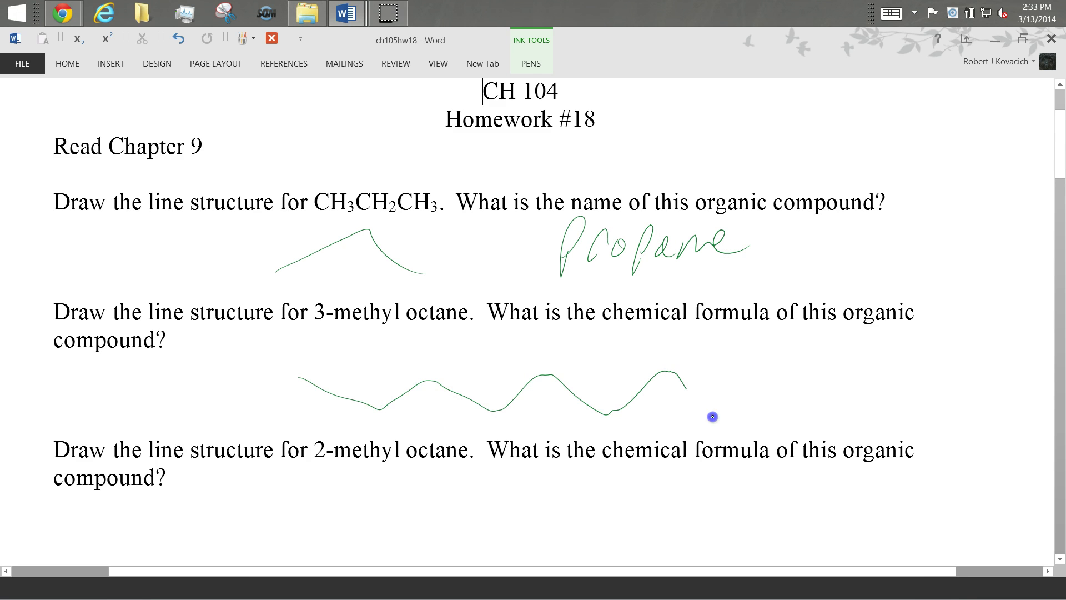
left_click_drag(435, 382, 431, 344)
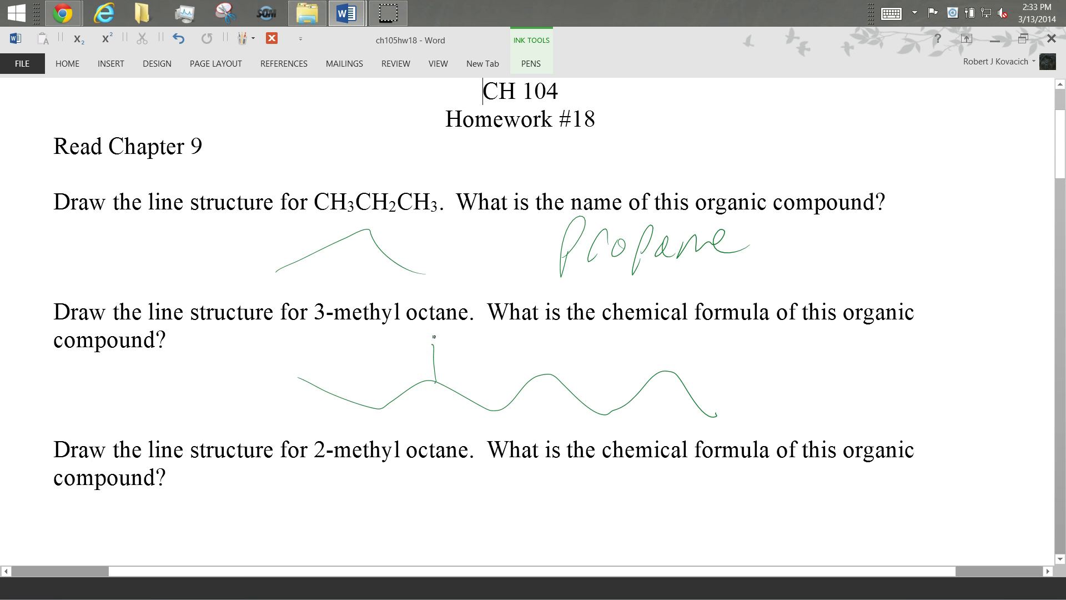
left_click_drag(370, 414, 407, 357)
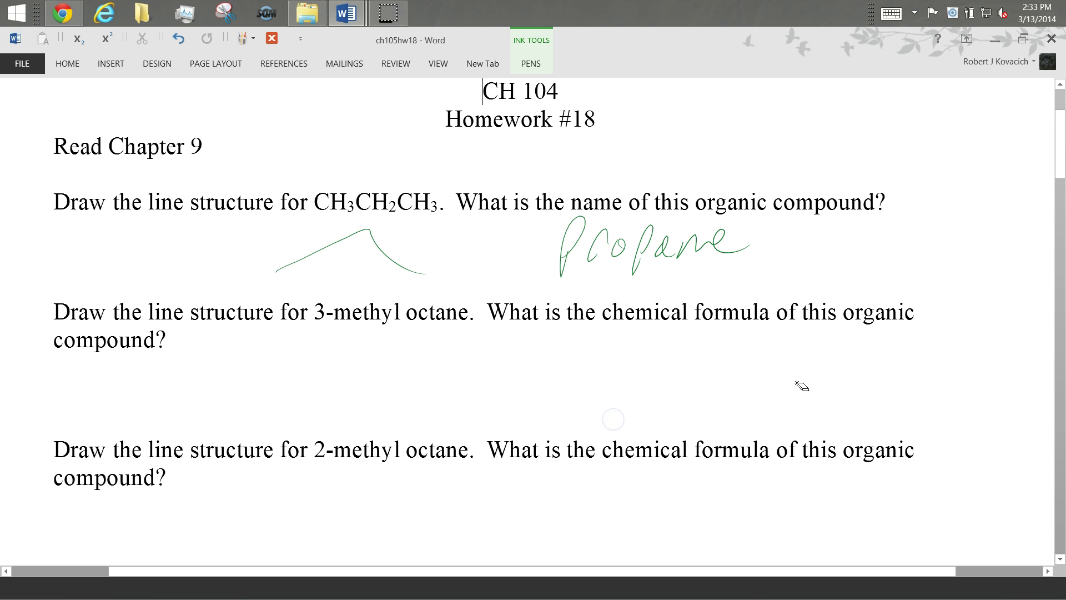
mouse_move(305, 342)
left_mouse_down()
mouse_move(340, 386)
mouse_move(399, 350)
mouse_move(456, 370)
left_mouse_up()
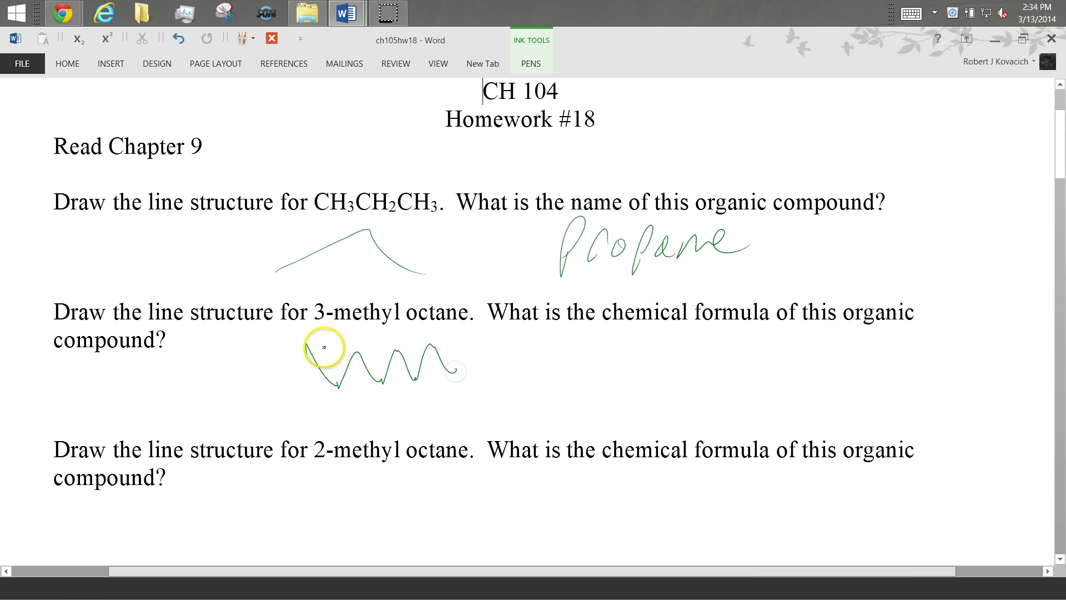
left_click_drag(354, 350, 354, 325)
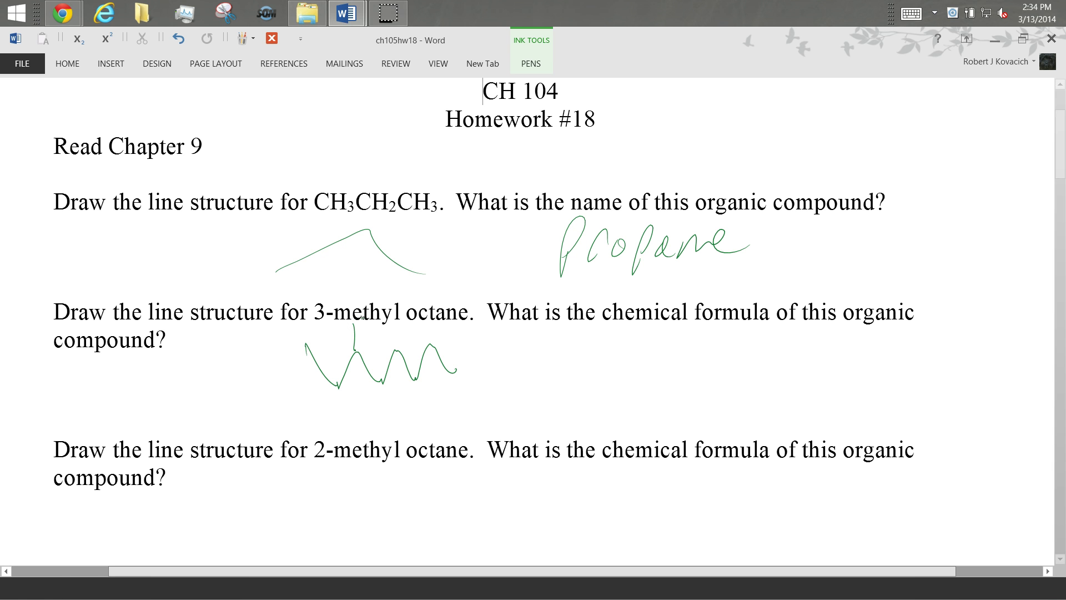
left_click_drag(647, 352, 639, 387)
left_click_drag(627, 324, 614, 367)
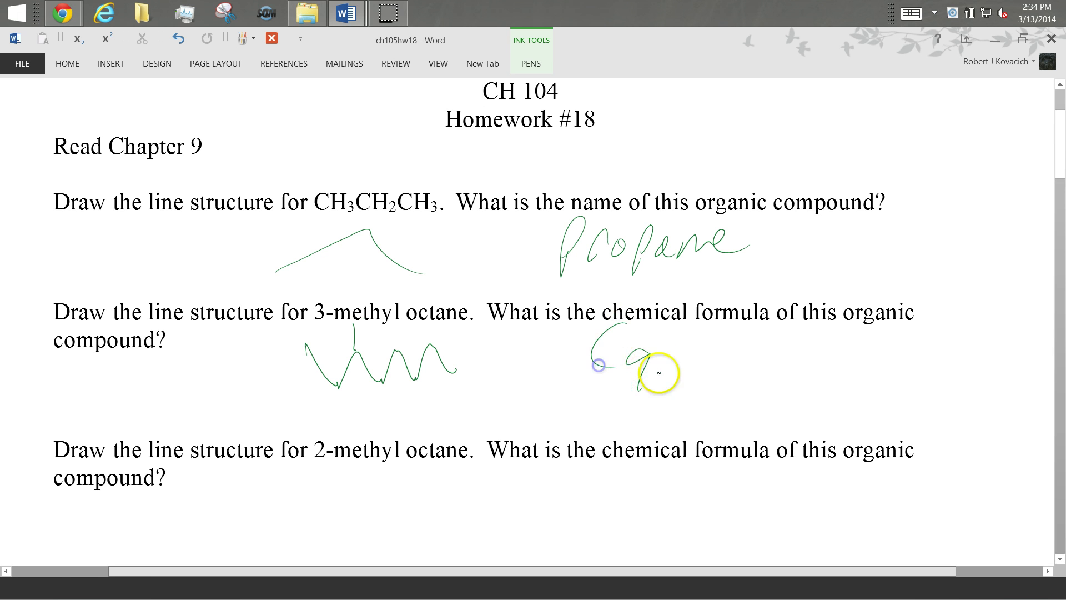
mouse_move(680, 332)
left_mouse_down()
mouse_move(672, 369)
mouse_move(690, 364)
mouse_move(722, 383)
mouse_move(728, 371)
left_mouse_up()
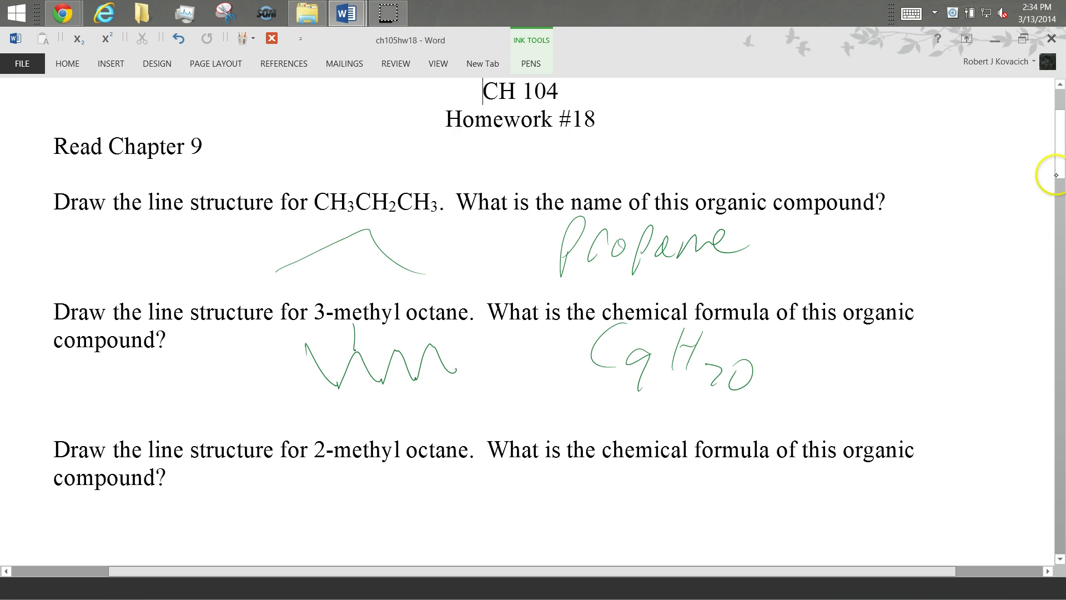
Step: Draw the 2-methyl octane line structure and write its formula C9H20
left_click_drag(1059, 167, 1053, 189)
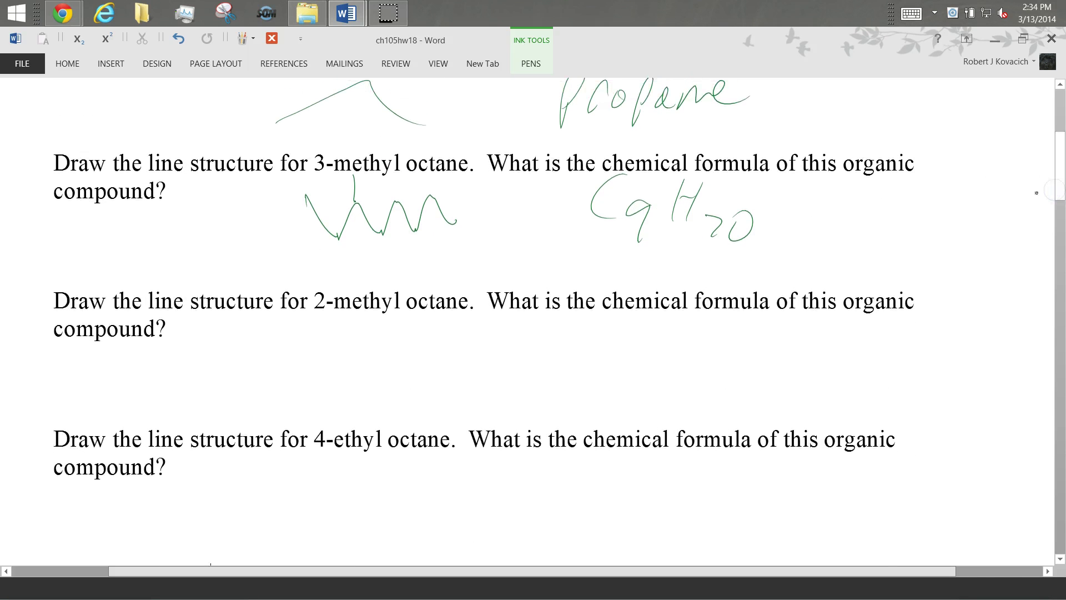
mouse_move(243, 340)
left_mouse_down()
mouse_move(362, 388)
mouse_move(440, 349)
mouse_move(479, 386)
left_mouse_up()
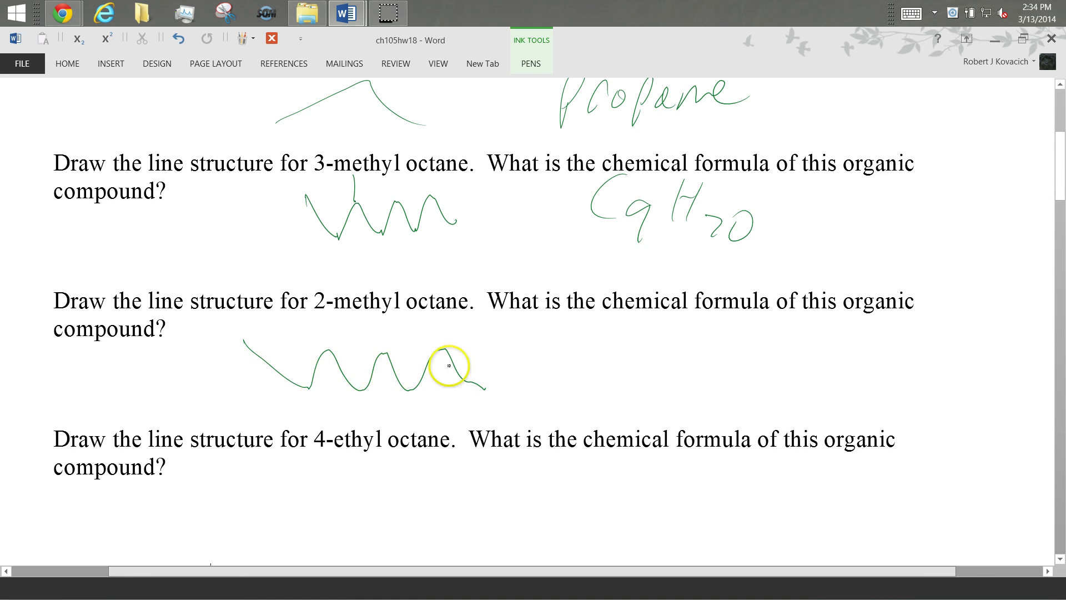
left_click_drag(304, 384, 310, 425)
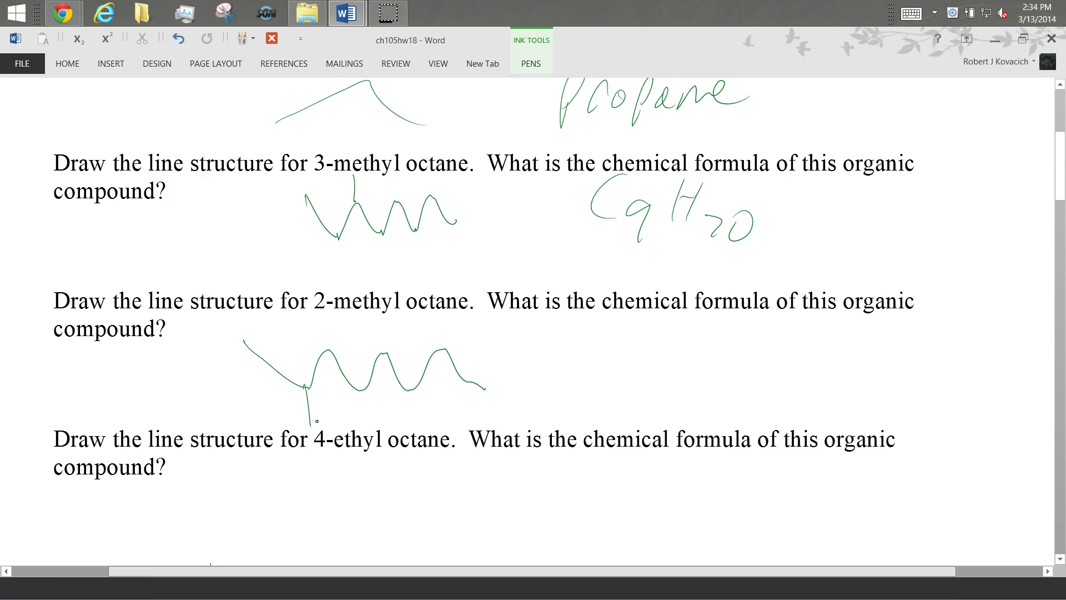
mouse_move(631, 330)
left_mouse_down()
mouse_move(611, 388)
mouse_move(644, 406)
left_mouse_up()
mouse_move(694, 331)
left_mouse_down()
mouse_move(677, 368)
mouse_move(701, 367)
left_mouse_up()
mouse_move(710, 363)
left_mouse_down()
mouse_move(722, 389)
mouse_move(732, 383)
left_mouse_up()
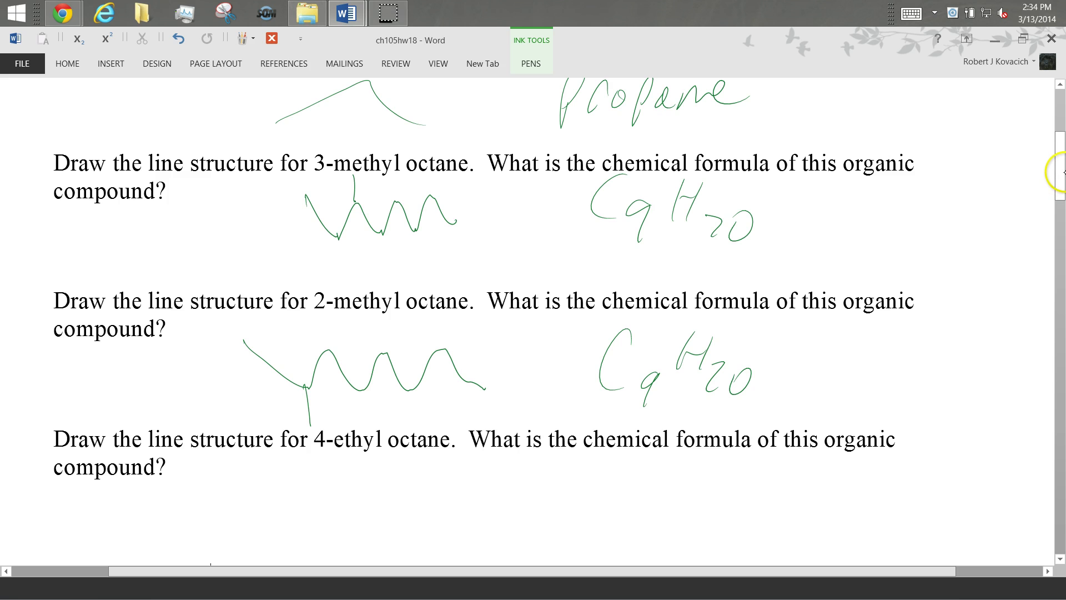
Step: Draw the 4-ethyl octane structure with its ethyl branch and write C10H22
left_click_drag(1061, 170, 1061, 202)
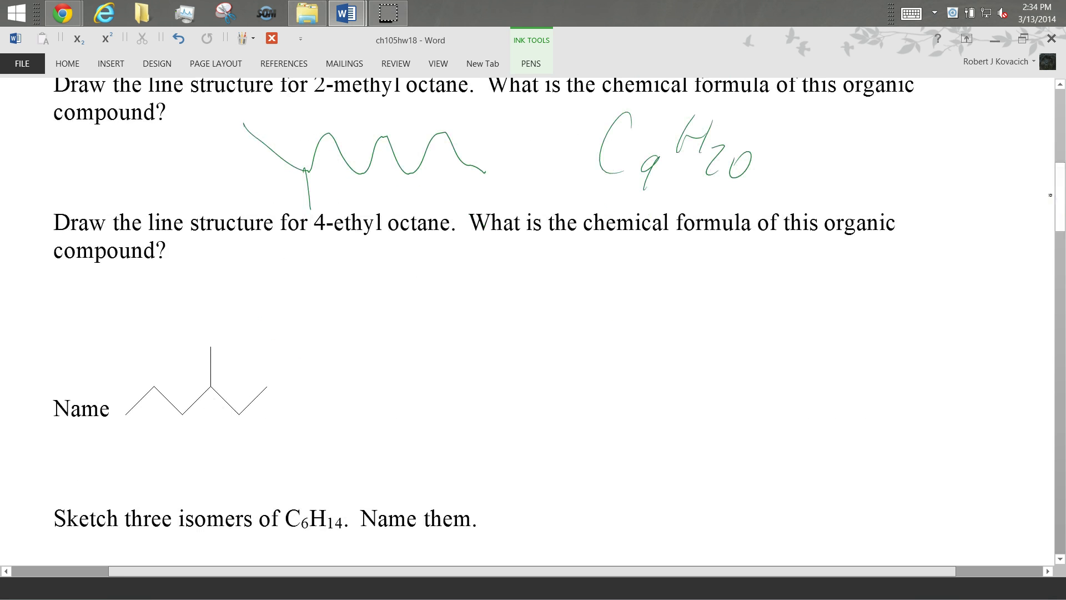
left_click_drag(346, 279, 373, 287)
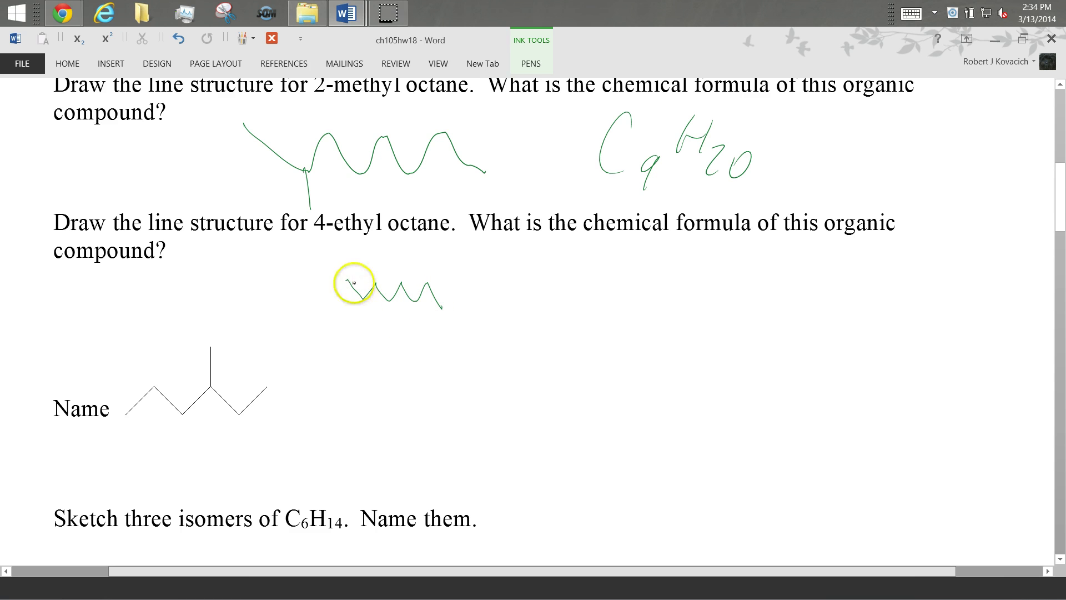
left_click_drag(389, 300, 391, 321)
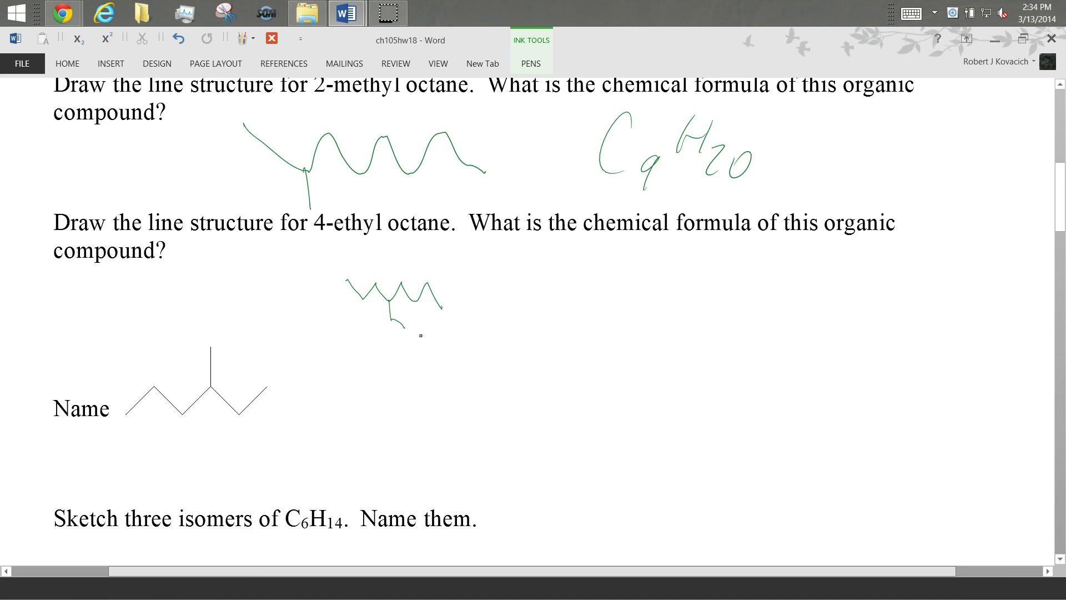
left_click_drag(596, 280, 593, 306)
mouse_move(611, 303)
left_mouse_down()
mouse_move(606, 321)
mouse_move(631, 307)
left_mouse_up()
mouse_move(657, 303)
left_mouse_down()
mouse_move(666, 276)
mouse_move(693, 325)
left_mouse_up()
left_click_drag(705, 311, 713, 322)
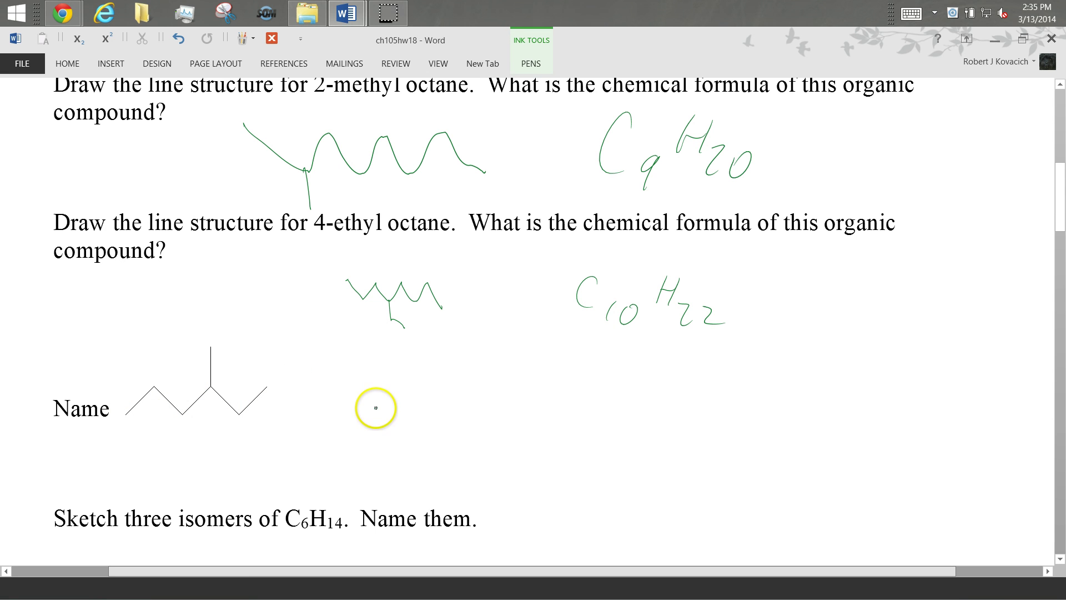
Step: Write '3-methyl hexane' beside Name for the given skeleton
mouse_move(366, 400)
left_mouse_down()
mouse_move(371, 431)
mouse_move(416, 415)
mouse_move(491, 426)
left_mouse_up()
mouse_move(502, 400)
left_mouse_down()
mouse_move(496, 429)
mouse_move(513, 409)
left_mouse_up()
left_click_drag(510, 401, 554, 442)
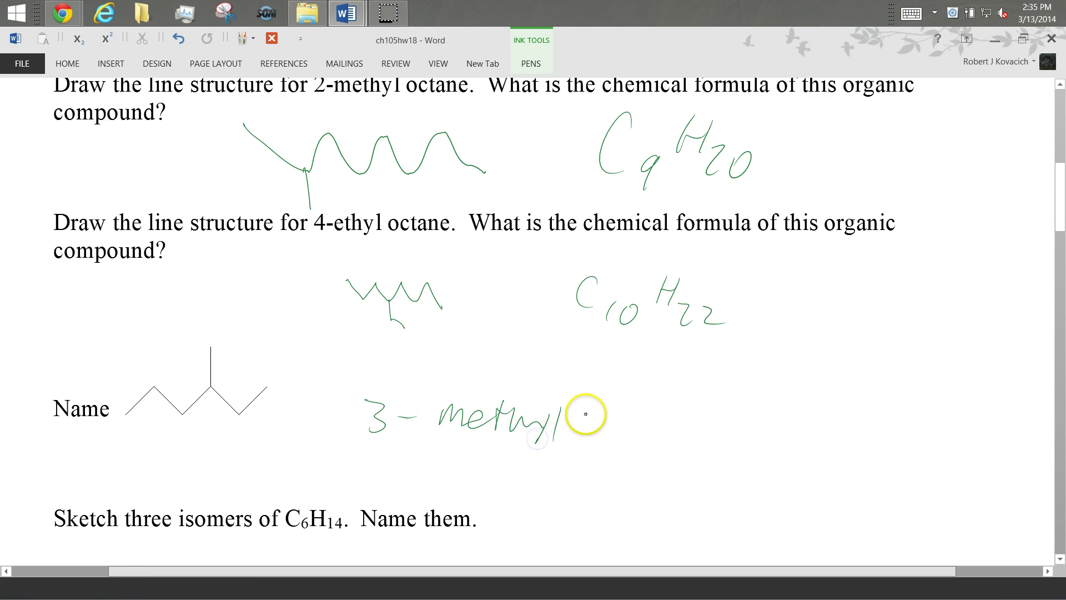
mouse_move(583, 405)
left_mouse_down()
mouse_move(626, 442)
mouse_move(697, 433)
mouse_move(717, 452)
left_mouse_up()
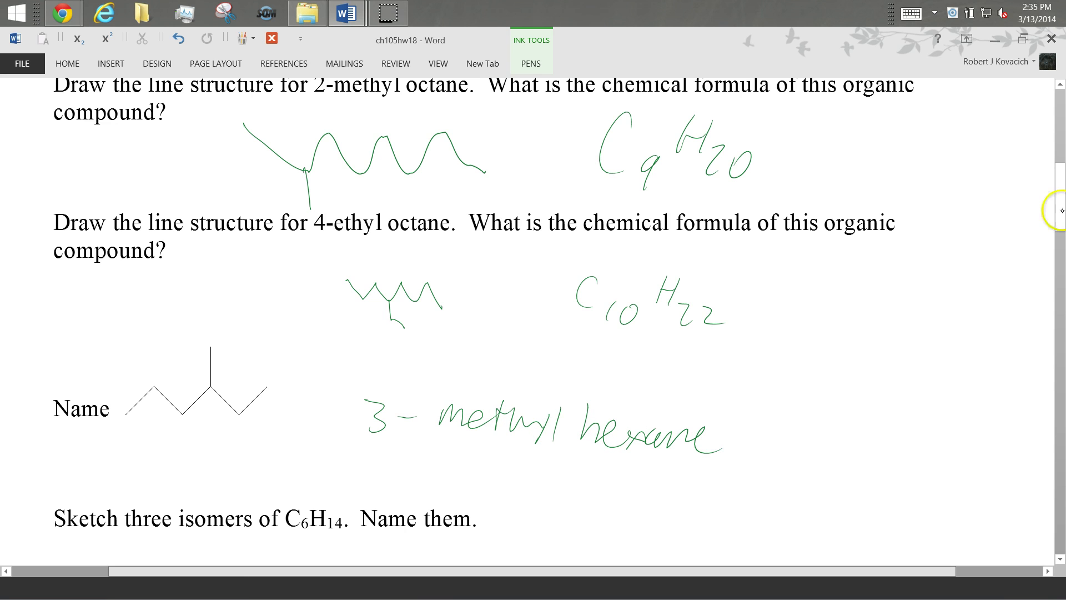
left_click_drag(1057, 215, 1061, 247)
Step: Sketch three C6H14 skeletons: a straight chain and two branched chains
left_click_drag(322, 385, 558, 348)
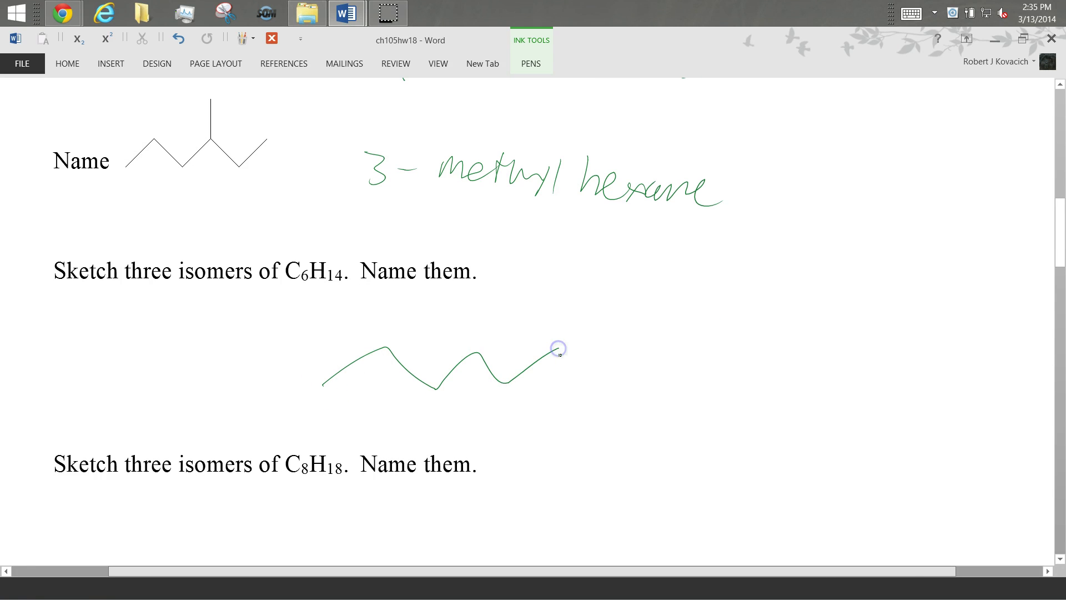
mouse_move(706, 308)
left_mouse_down()
mouse_move(750, 340)
mouse_move(853, 303)
left_mouse_up()
left_click_drag(753, 340, 749, 372)
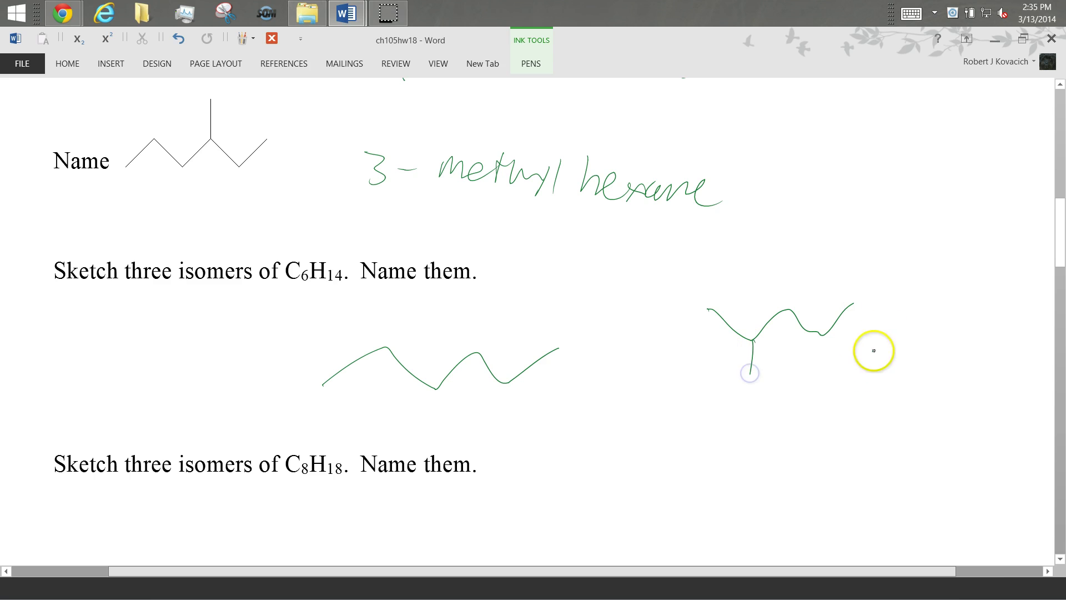
mouse_move(874, 355)
left_mouse_down()
mouse_move(893, 387)
mouse_move(966, 364)
left_mouse_up()
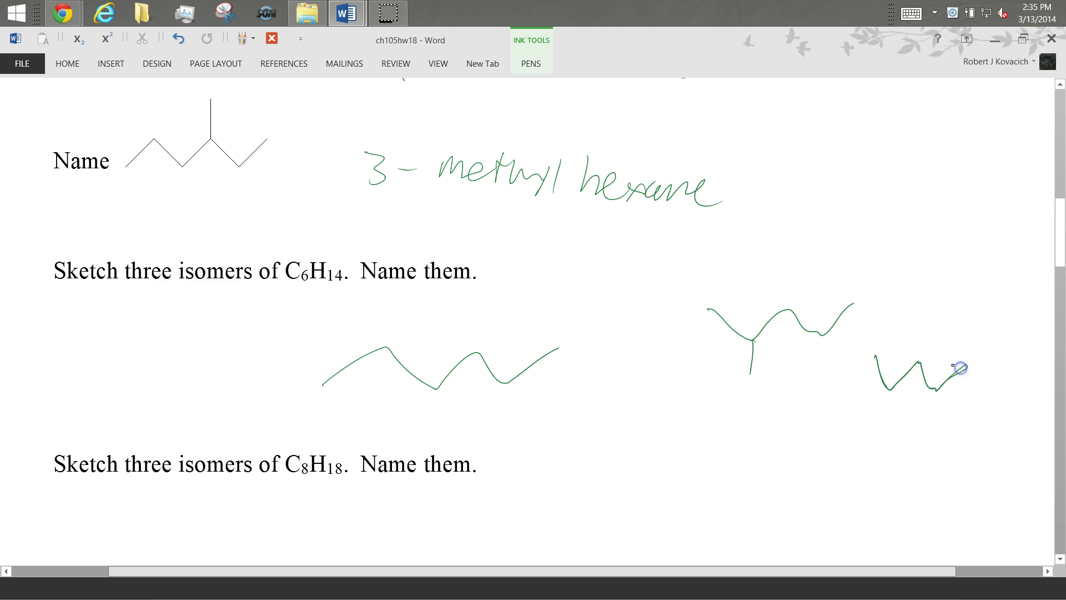
left_click_drag(930, 327, 922, 364)
Step: Label the isomers hexane, 2-methyl pentane and 3-methyl pentane
mouse_move(289, 303)
left_mouse_down()
mouse_move(362, 309)
mouse_move(381, 329)
mouse_move(424, 332)
left_mouse_up()
left_click_drag(672, 265, 700, 287)
mouse_move(709, 288)
left_mouse_down()
mouse_move(735, 275)
mouse_move(817, 291)
mouse_move(705, 278)
left_mouse_up()
mouse_move(853, 257)
left_mouse_down()
mouse_move(840, 290)
mouse_move(913, 266)
mouse_move(975, 287)
left_mouse_up()
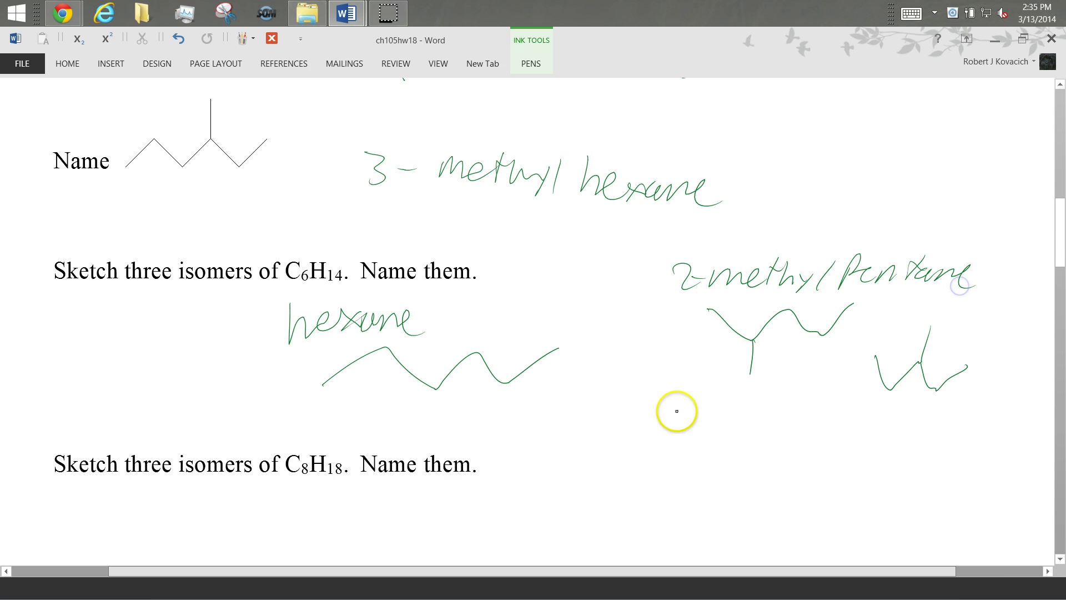
mouse_move(695, 415)
left_mouse_down()
mouse_move(715, 449)
mouse_move(754, 428)
left_mouse_up()
mouse_move(768, 433)
left_mouse_down()
mouse_move(787, 421)
mouse_move(833, 427)
mouse_move(859, 405)
mouse_move(899, 436)
left_mouse_up()
mouse_move(937, 397)
left_mouse_down()
mouse_move(941, 422)
mouse_move(1056, 445)
left_mouse_up()
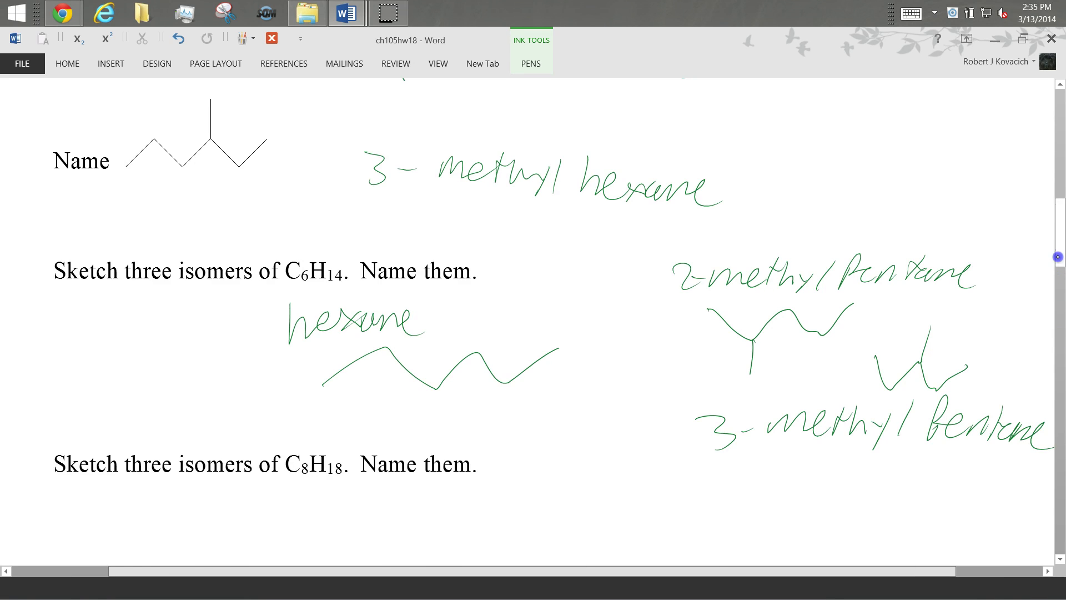
left_click_drag(1059, 256, 1058, 287)
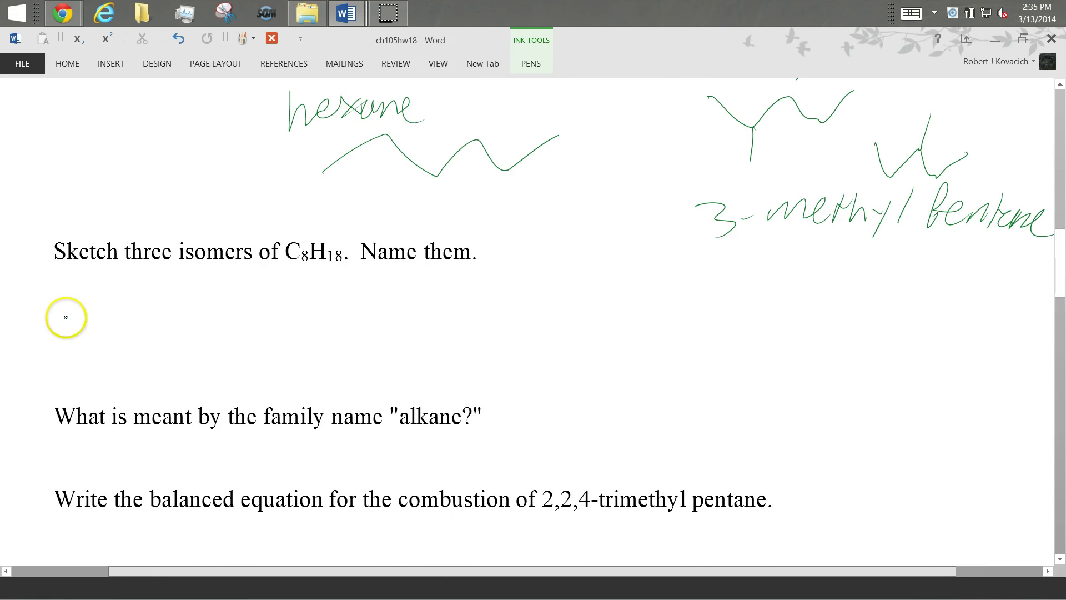
Step: Sketch three C8H18 isomer skeletons, adding branches to the second and third
mouse_move(58, 326)
left_mouse_down()
mouse_move(94, 293)
mouse_move(126, 321)
mouse_move(167, 299)
left_mouse_up()
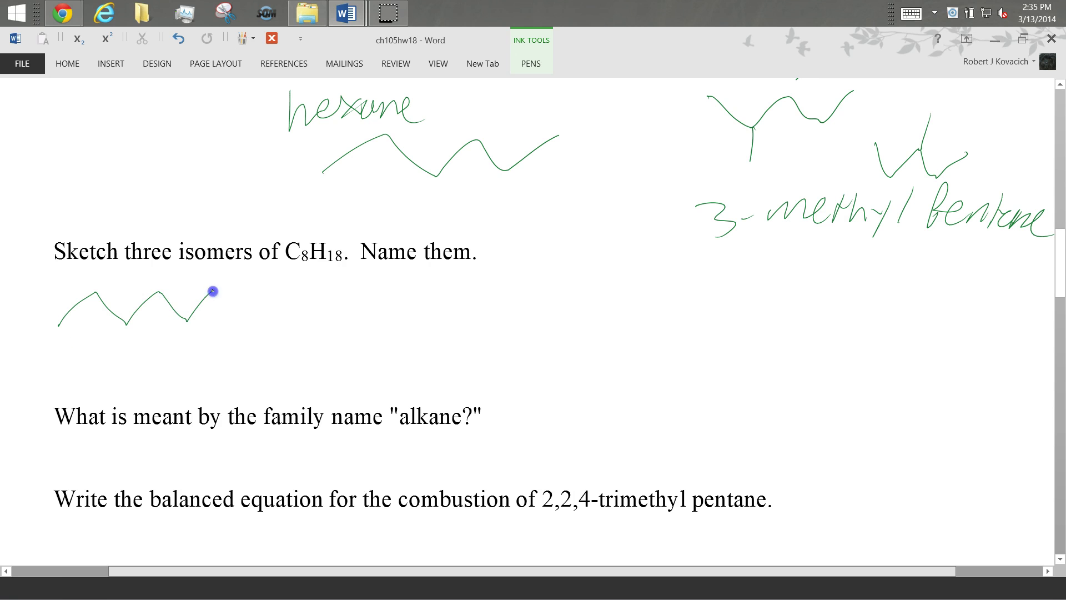
left_click_drag(239, 302, 251, 290)
mouse_move(391, 334)
left_mouse_down()
mouse_move(423, 362)
mouse_move(502, 336)
left_mouse_up()
mouse_move(417, 366)
left_mouse_down()
mouse_move(393, 387)
mouse_move(430, 395)
left_mouse_up()
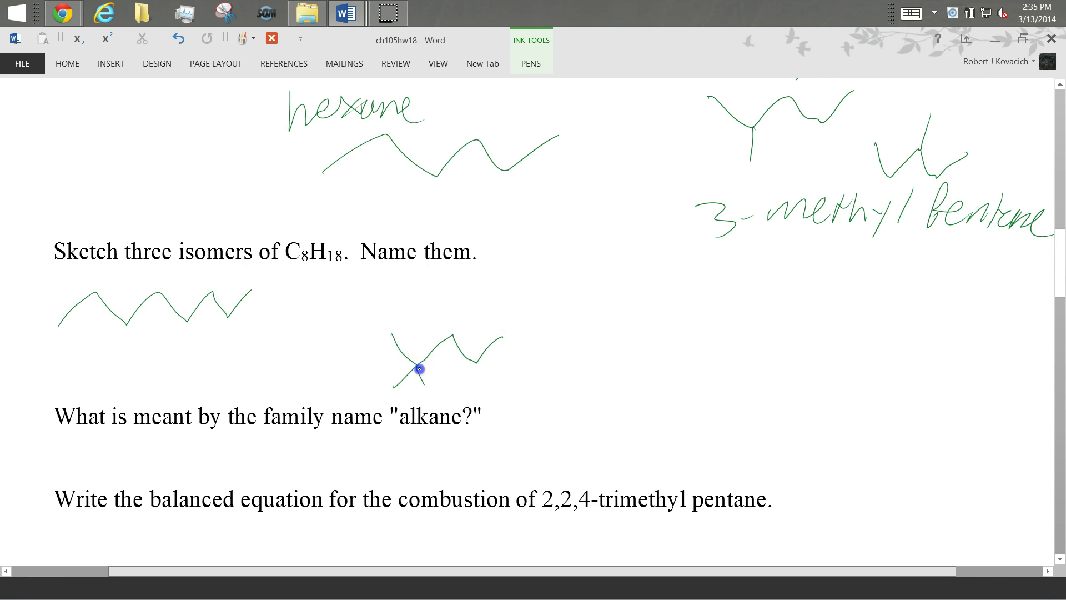
left_click_drag(450, 337, 456, 304)
mouse_move(637, 321)
left_mouse_down()
mouse_move(681, 352)
mouse_move(734, 360)
left_mouse_up()
left_click_drag(778, 322, 799, 354)
left_click_drag(711, 316, 715, 272)
left_click_drag(732, 391, 737, 359)
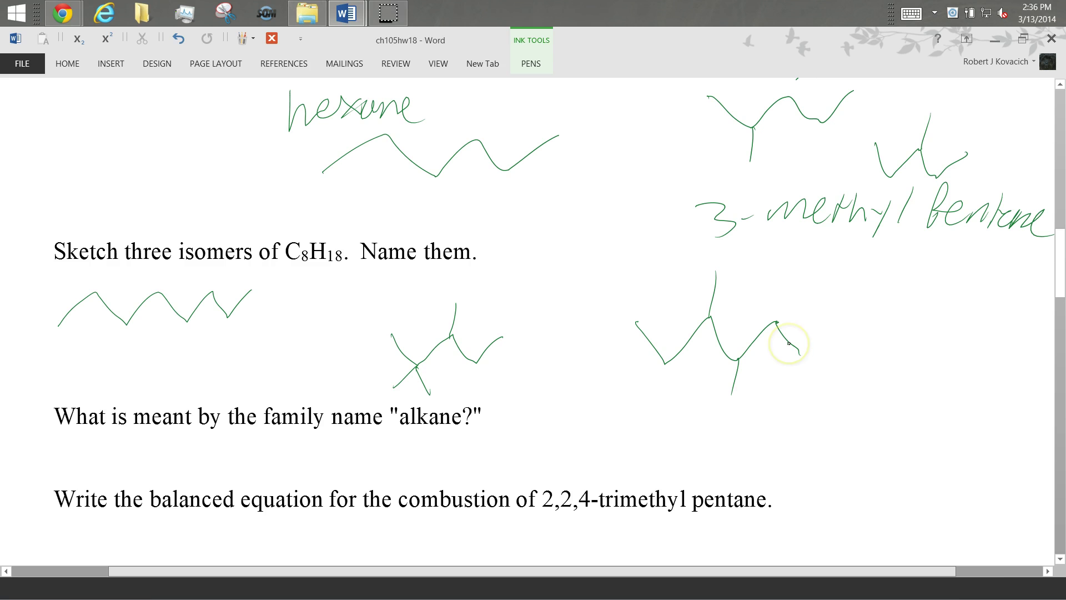
Step: Label the isomers octane, 3,4-dimethyl hexane and 2,2,3-trimethyl pentane, and circle 'alkane'
left_click_drag(86, 358, 124, 380)
left_click_drag(119, 368, 136, 364)
left_click_drag(145, 362, 202, 375)
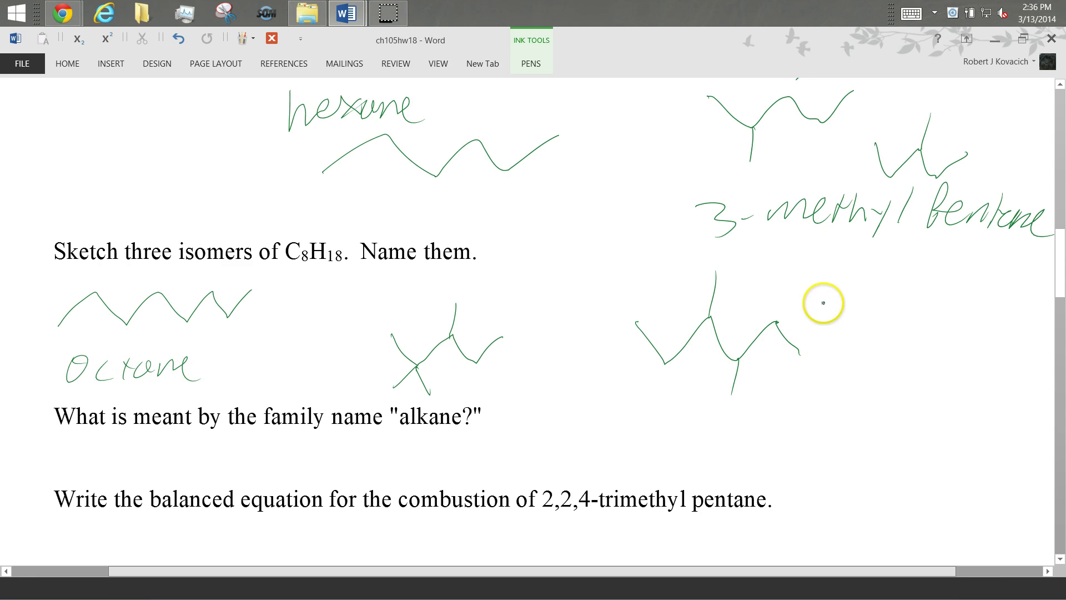
mouse_move(812, 289)
left_mouse_down()
mouse_move(830, 317)
mouse_move(858, 297)
mouse_move(959, 295)
mouse_move(988, 307)
mouse_move(1002, 297)
left_mouse_up()
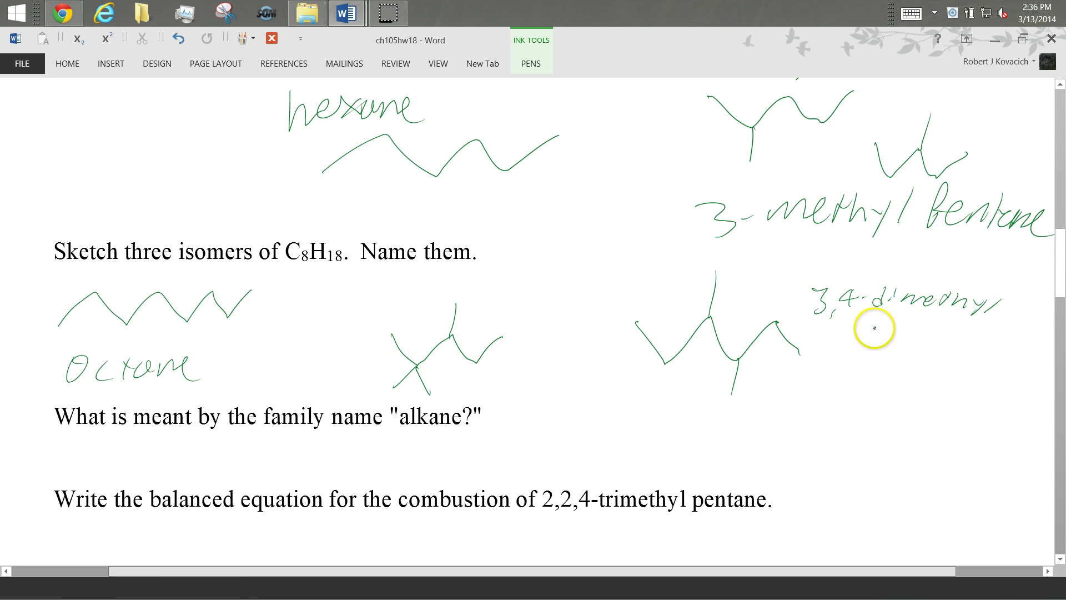
left_click_drag(872, 324, 906, 330)
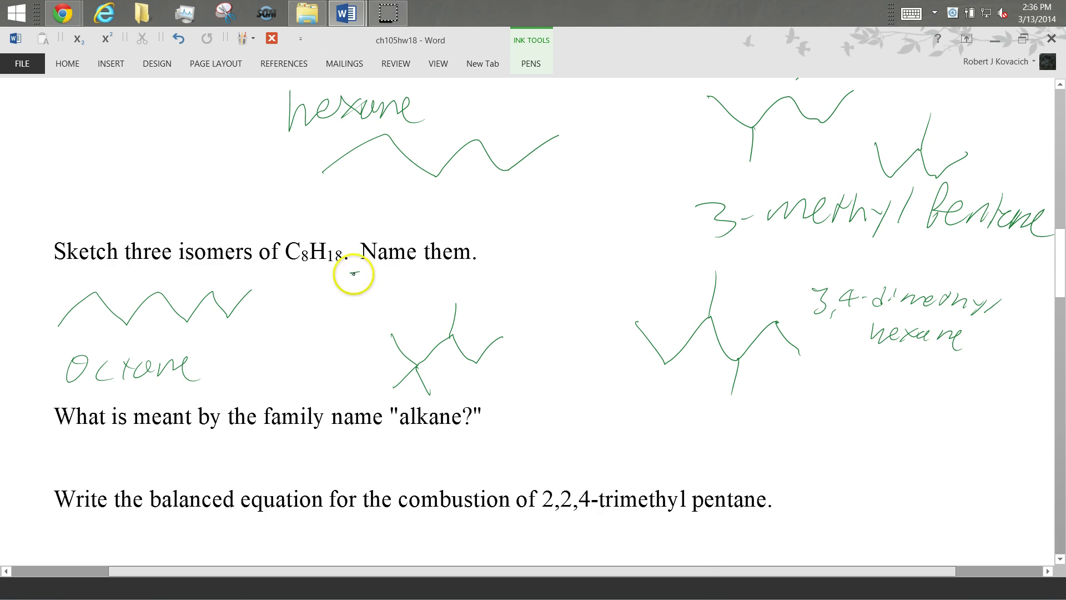
left_click_drag(351, 273, 367, 295)
mouse_move(373, 286)
left_mouse_down()
mouse_move(368, 299)
mouse_move(429, 280)
mouse_move(494, 288)
mouse_move(557, 276)
mouse_move(641, 291)
left_mouse_up()
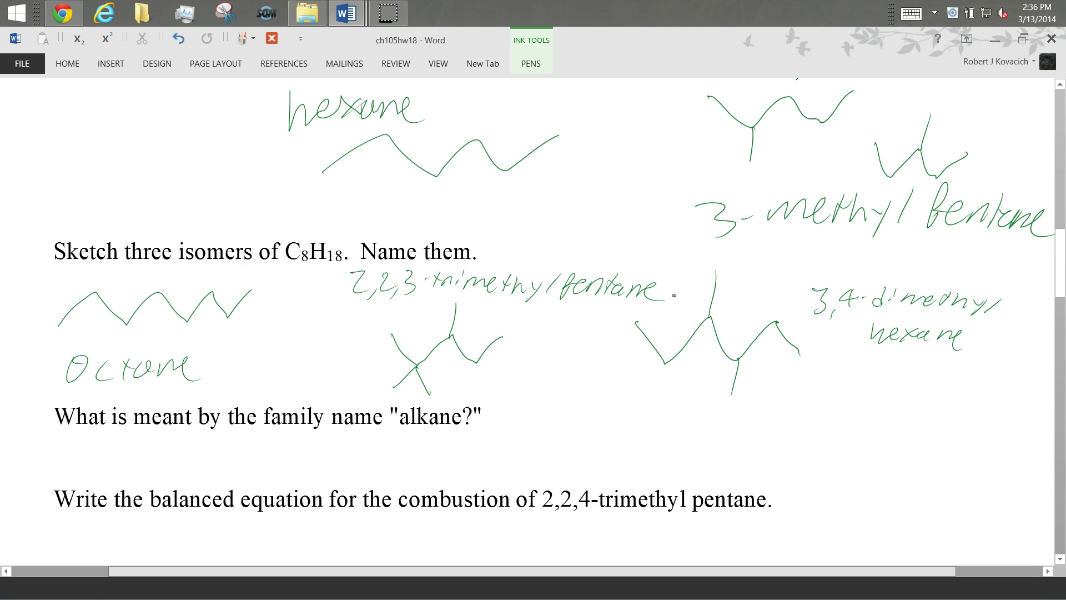
mouse_move(468, 398)
left_mouse_down()
mouse_move(352, 407)
mouse_move(466, 398)
left_mouse_up()
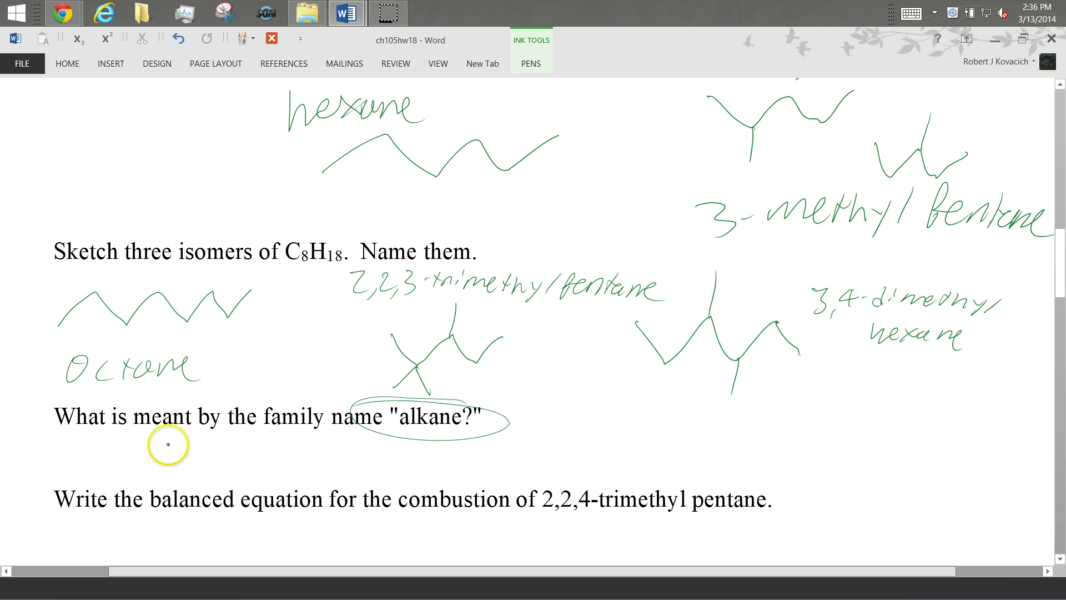
Step: Write 'Single Bonds ⇒ sp³' under the circled 'alkane?' in green ink
mouse_move(166, 440)
left_mouse_down()
mouse_move(179, 457)
mouse_move(207, 457)
mouse_move(214, 493)
mouse_move(257, 450)
mouse_move(337, 469)
mouse_move(383, 438)
mouse_move(400, 467)
left_mouse_up()
left_click_drag(497, 449, 481, 472)
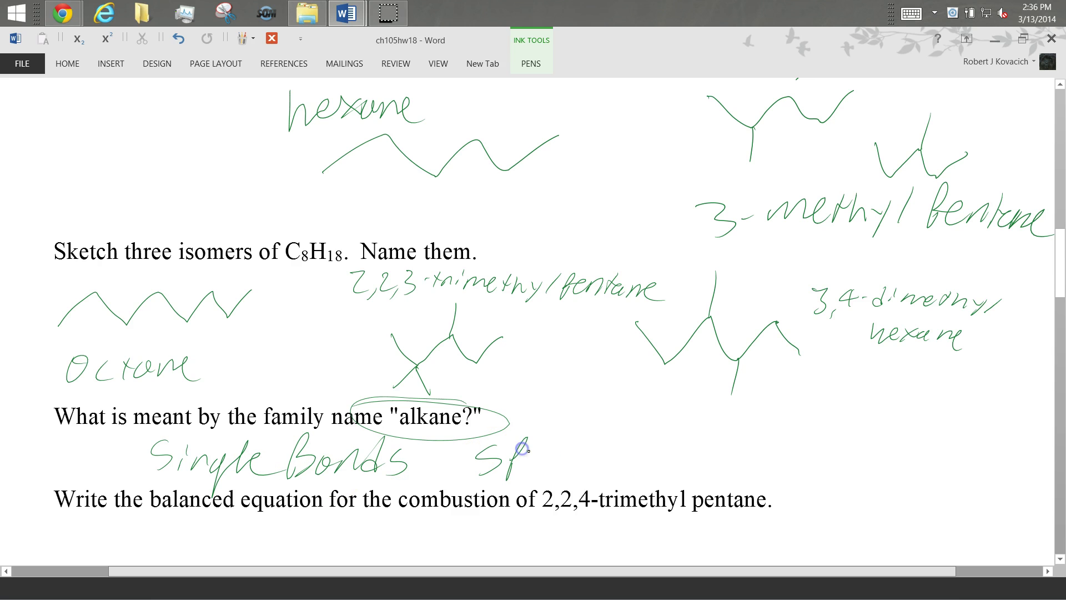
left_click_drag(534, 429, 534, 454)
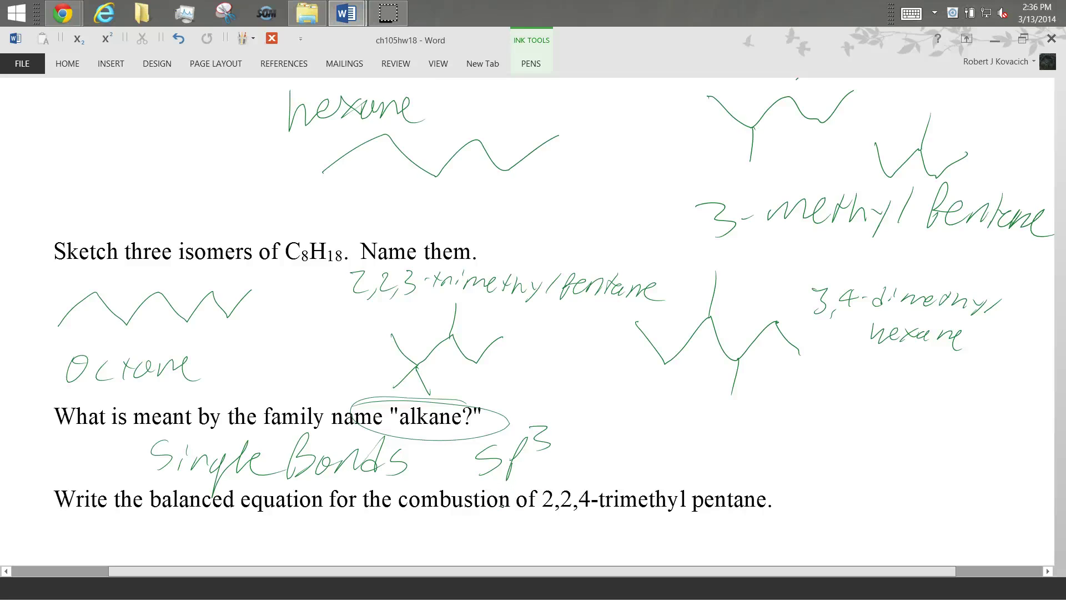
left_click_drag(426, 460, 443, 458)
left_click_drag(428, 469, 456, 473)
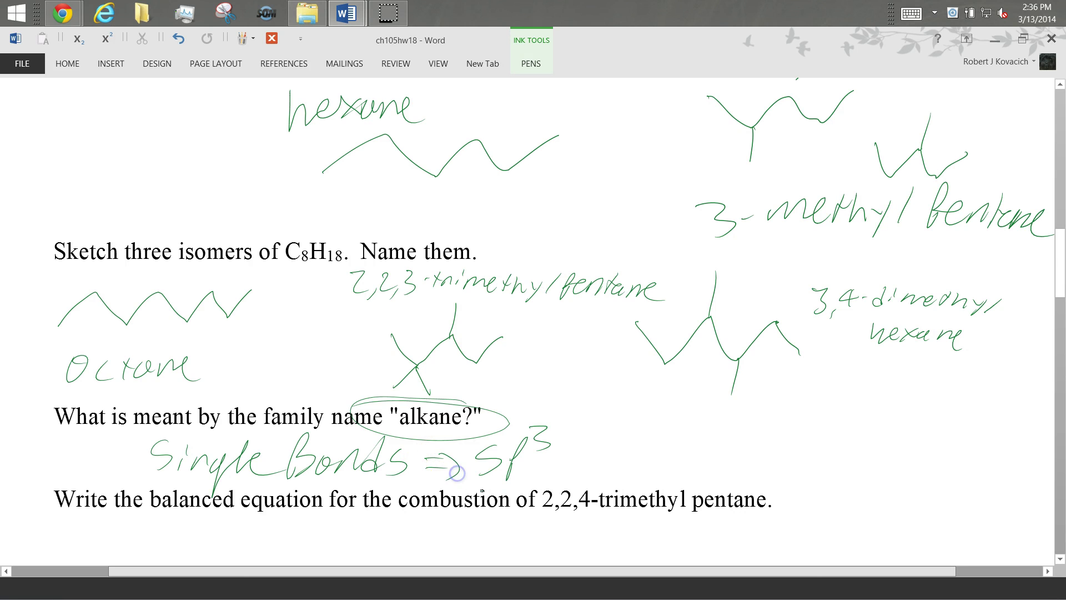
left_click(1062, 278)
left_click_drag(1062, 278, 1040, 315)
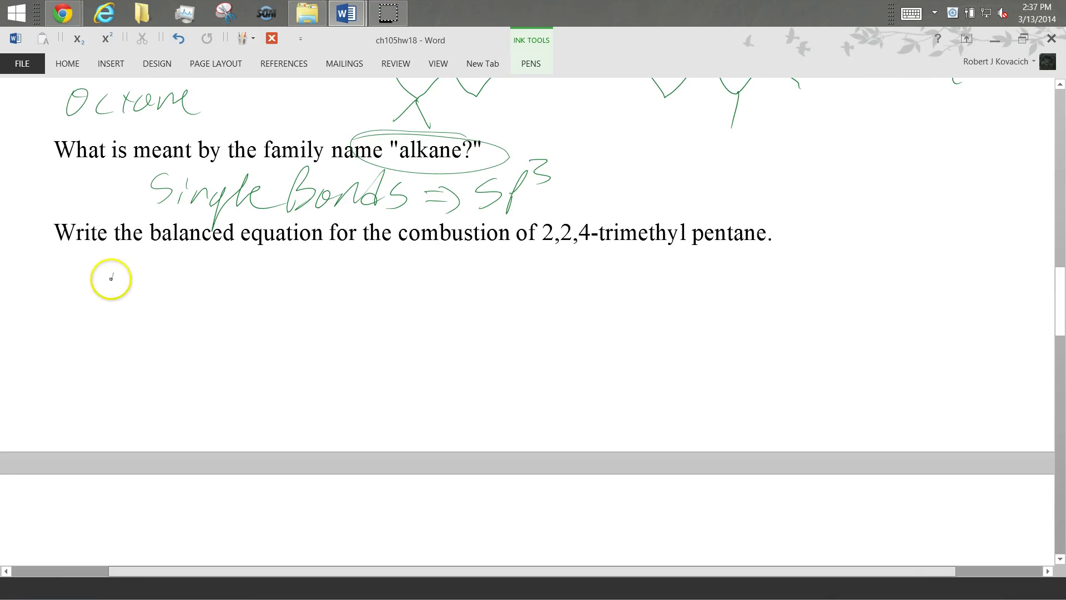
Step: Handwrite the reactants C8H18(g) + O2(g) and the reaction arrow
mouse_move(114, 271)
left_mouse_down()
mouse_move(115, 298)
mouse_move(151, 294)
left_mouse_up()
left_click_drag(151, 285, 162, 283)
left_click_drag(161, 271, 168, 312)
mouse_move(189, 292)
left_mouse_down()
mouse_move(178, 297)
mouse_move(193, 341)
mouse_move(206, 316)
left_mouse_up()
left_click_drag(212, 278, 228, 277)
left_click_drag(220, 273, 219, 289)
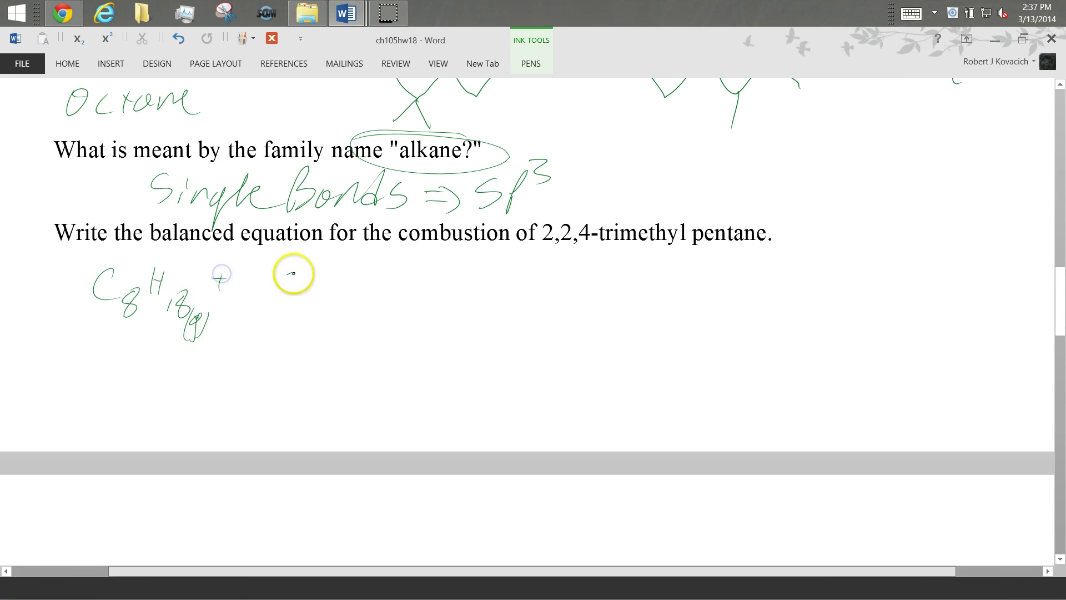
left_click_drag(288, 273, 287, 274)
mouse_move(299, 286)
left_mouse_down()
mouse_move(300, 302)
mouse_move(324, 297)
mouse_move(309, 331)
mouse_move(325, 333)
left_mouse_up()
left_click_drag(334, 284, 373, 286)
Step: Write the products CO2(g) + H2O(l) after the arrow
mouse_move(457, 279)
left_mouse_down()
mouse_move(454, 296)
mouse_move(476, 282)
left_mouse_up()
mouse_move(486, 293)
left_mouse_down()
mouse_move(506, 307)
mouse_move(517, 338)
left_mouse_up()
left_click_drag(506, 315, 501, 340)
left_click_drag(522, 314, 528, 336)
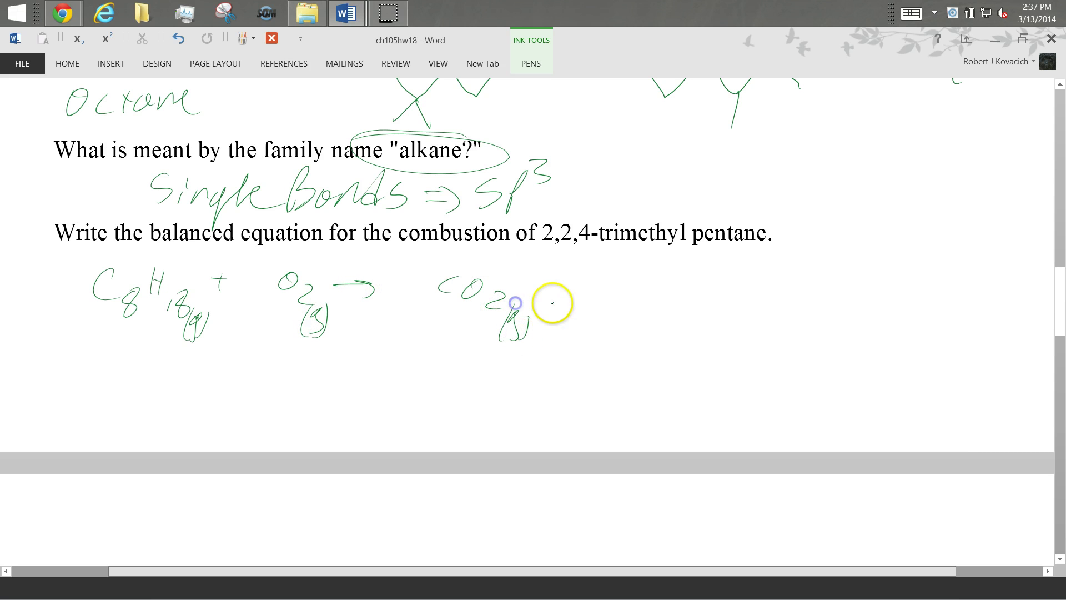
left_click_drag(538, 294, 559, 289)
left_click_drag(552, 280, 548, 311)
mouse_move(631, 278)
left_mouse_down()
mouse_move(623, 306)
mouse_move(643, 305)
left_mouse_up()
mouse_move(646, 312)
left_mouse_down()
mouse_move(658, 294)
mouse_move(662, 312)
left_mouse_up()
mouse_move(689, 277)
left_mouse_down()
mouse_move(698, 336)
mouse_move(716, 339)
left_mouse_up()
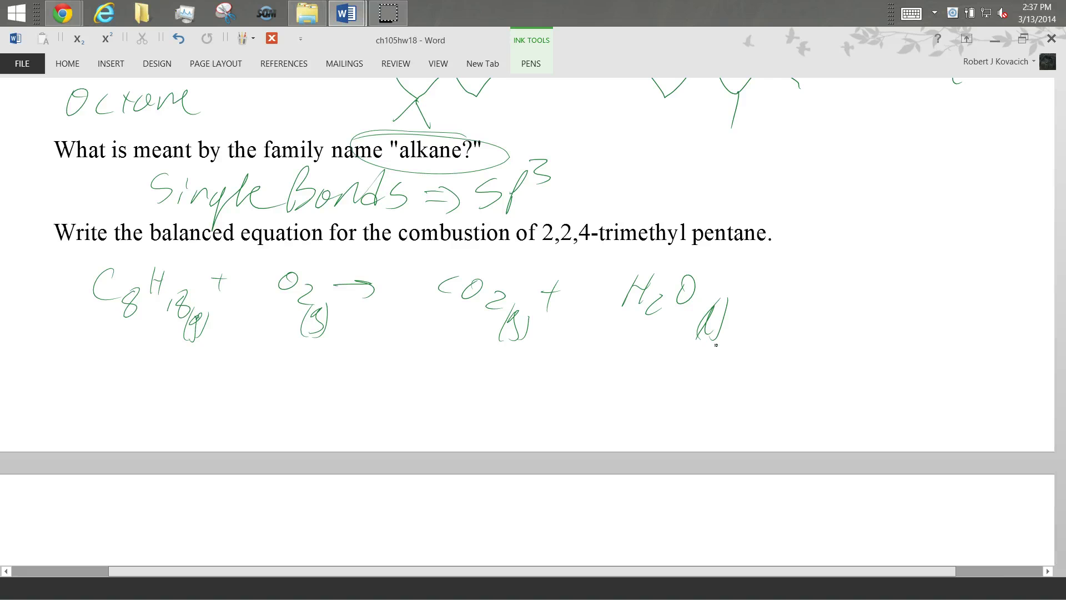
Step: Add coefficient 4 before H2O and 8 before CO2, and erase the O2 coefficient
left_click(624, 309)
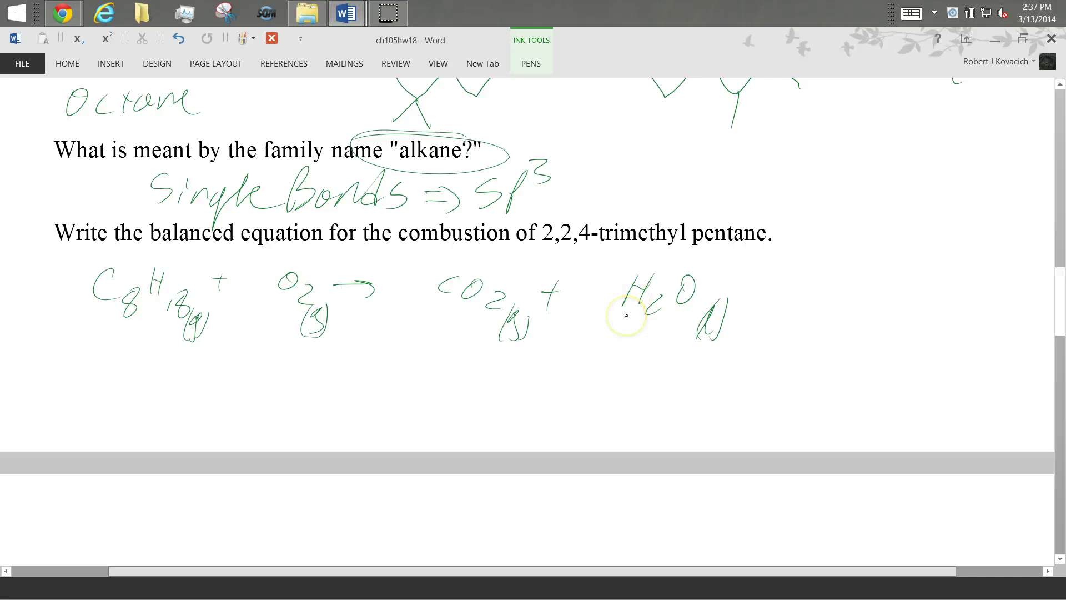
left_click(605, 286)
left_click_drag(598, 274, 599, 304)
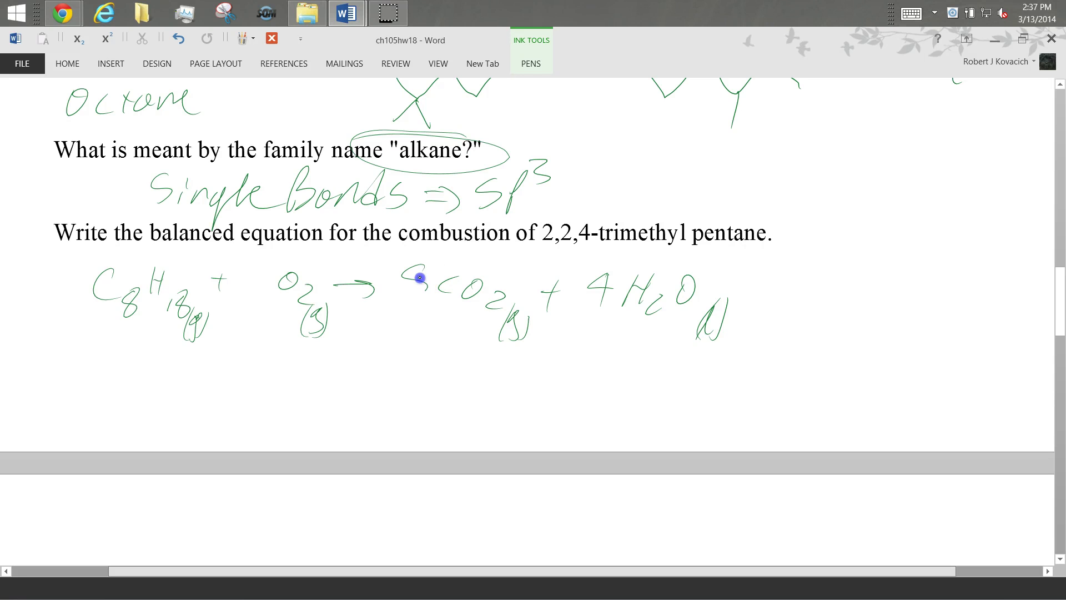
left_click_drag(412, 278, 410, 264)
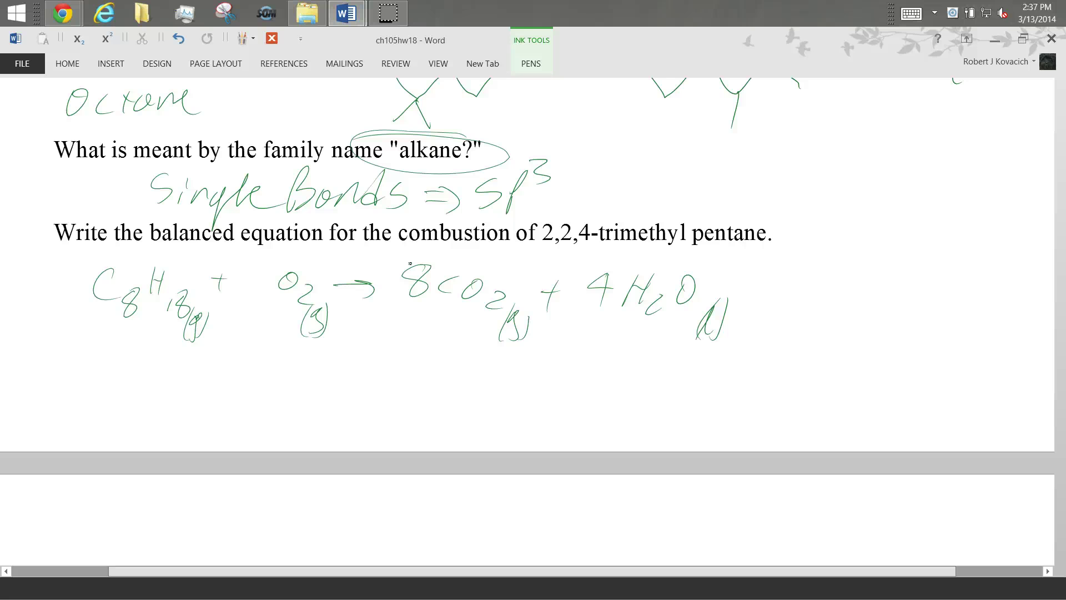
mouse_move(241, 269)
left_mouse_down()
mouse_move(238, 287)
mouse_move(253, 272)
left_mouse_up()
Step: Erase the 8 and 4 coefficients and write 2, 25, 16 and 18 in green ink
left_click_drag(256, 266, 243, 275)
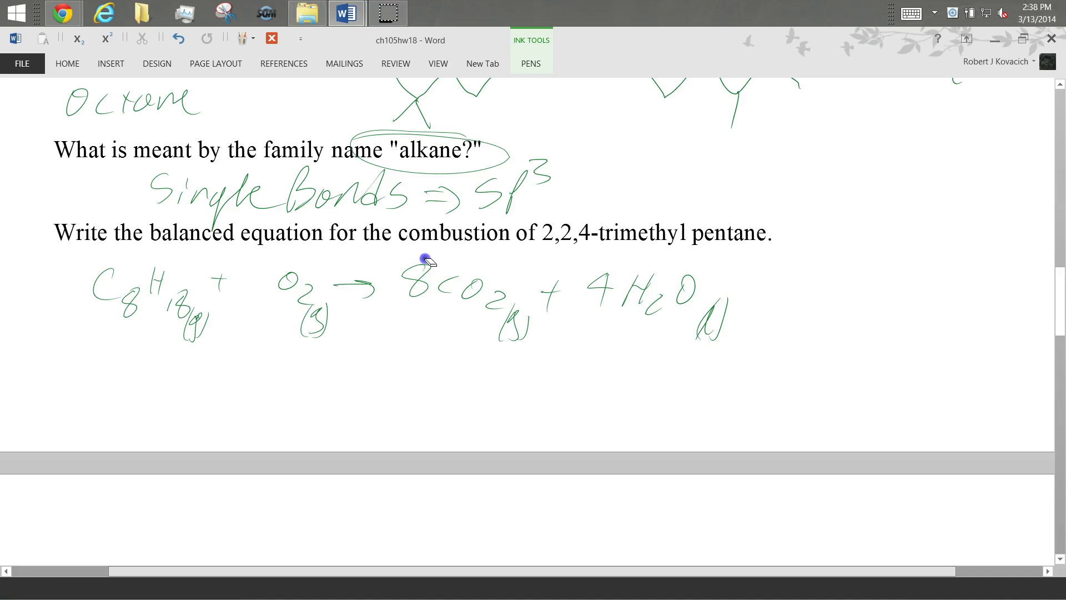
left_click_drag(425, 258, 422, 278)
mouse_move(577, 275)
left_mouse_down()
mouse_move(600, 285)
mouse_move(602, 275)
left_mouse_up()
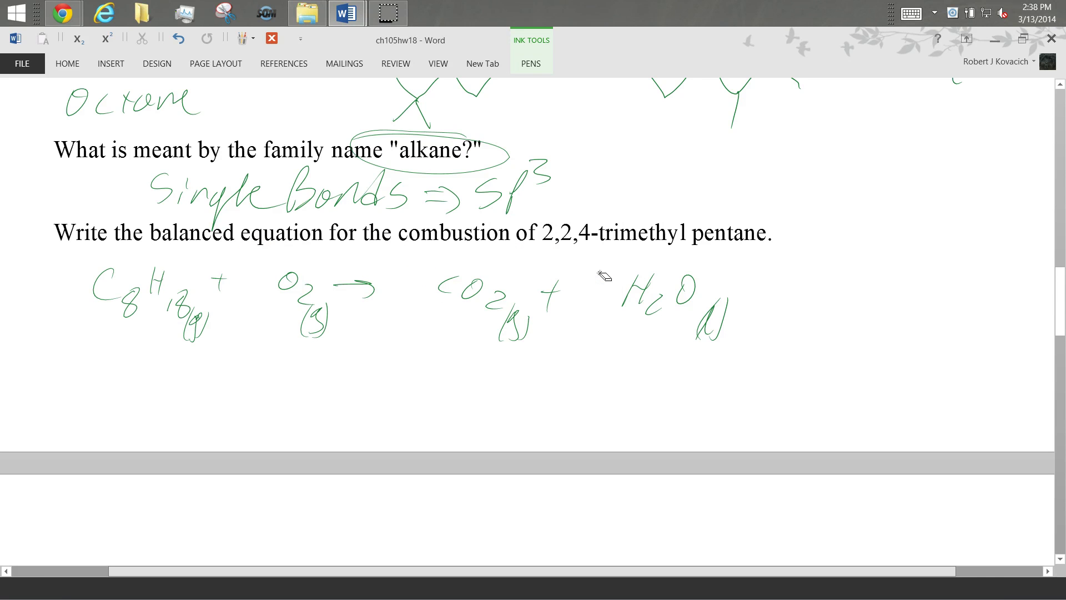
left_click(411, 538)
left_click_drag(34, 270, 66, 293)
mouse_move(234, 270)
left_mouse_down()
mouse_move(236, 283)
mouse_move(260, 288)
left_mouse_up()
left_click_drag(400, 270, 411, 288)
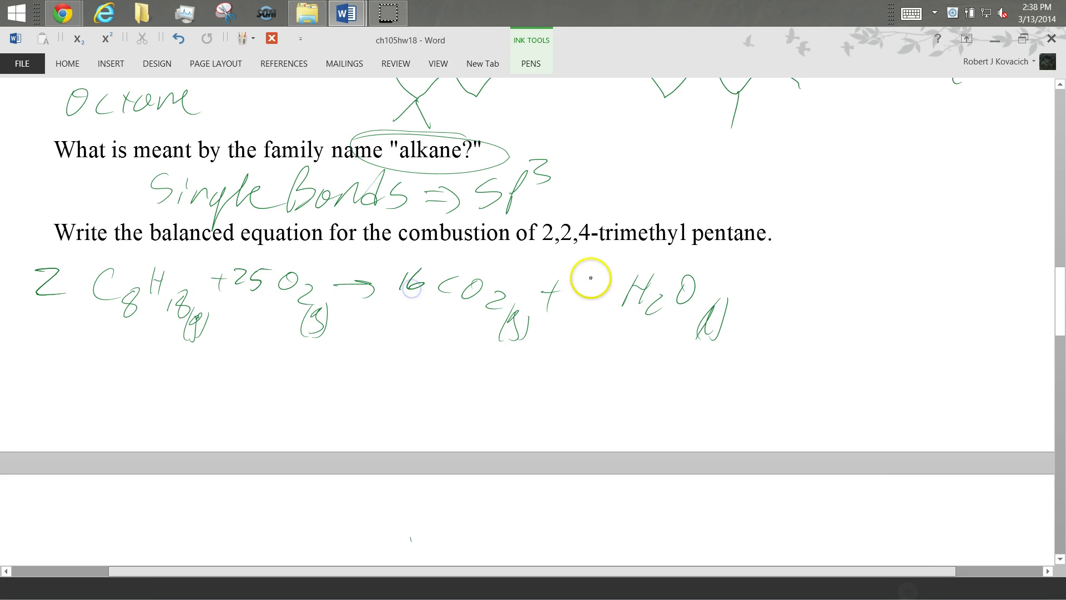
left_click_drag(588, 277, 580, 299)
mouse_move(608, 278)
left_mouse_down()
mouse_move(595, 298)
mouse_move(592, 279)
left_mouse_up()
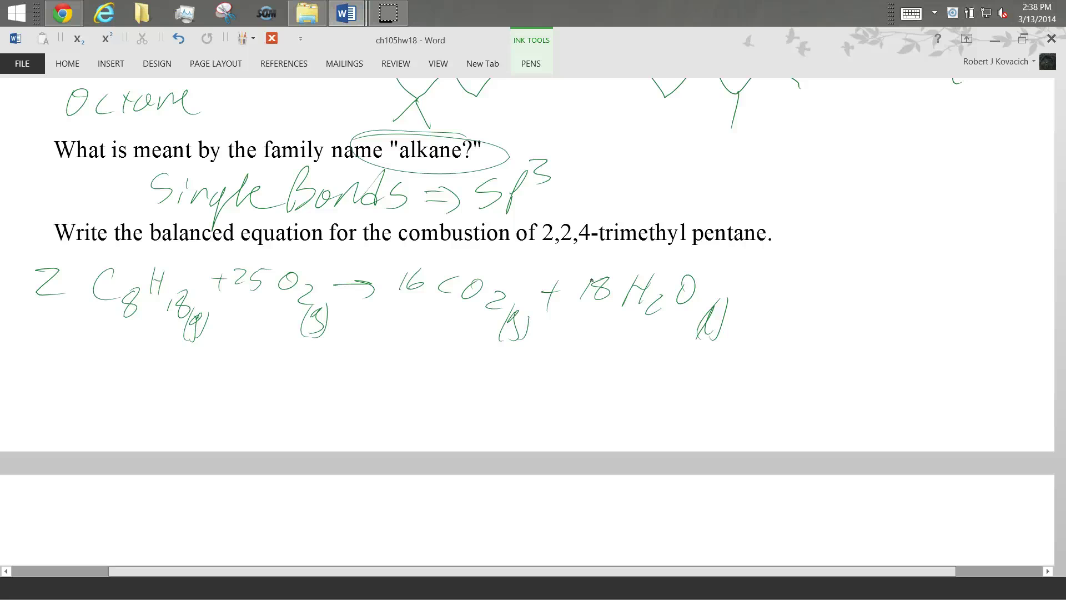
left_click_drag(1060, 333, 1056, 399)
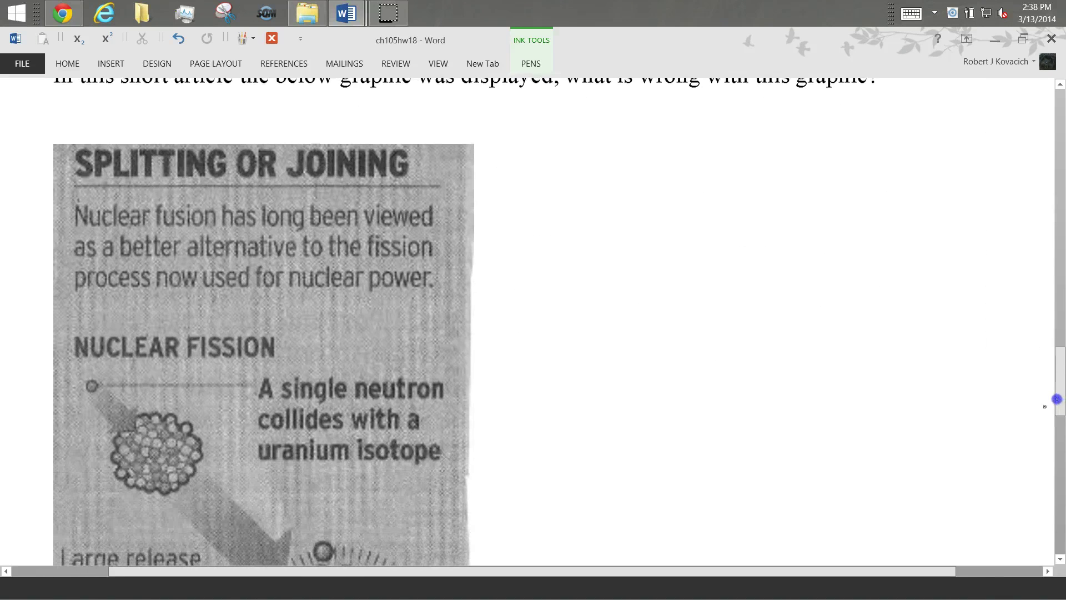
Step: Leave a green stroke on the fission graphic, turn inking off, and scroll down
mouse_move(352, 497)
left_mouse_down()
mouse_move(381, 373)
mouse_move(408, 350)
left_mouse_up()
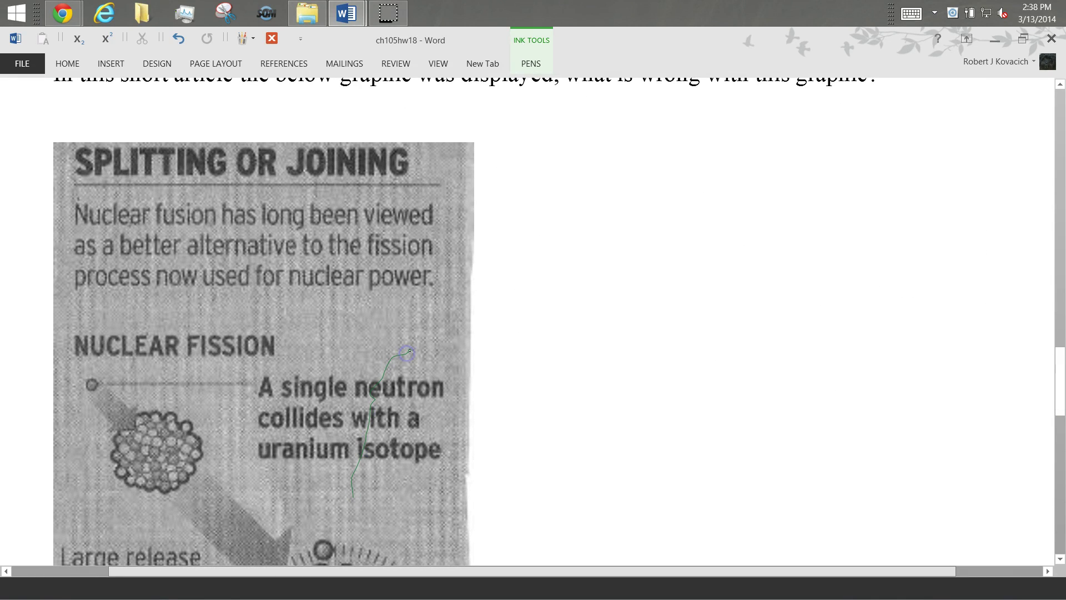
left_click(272, 37)
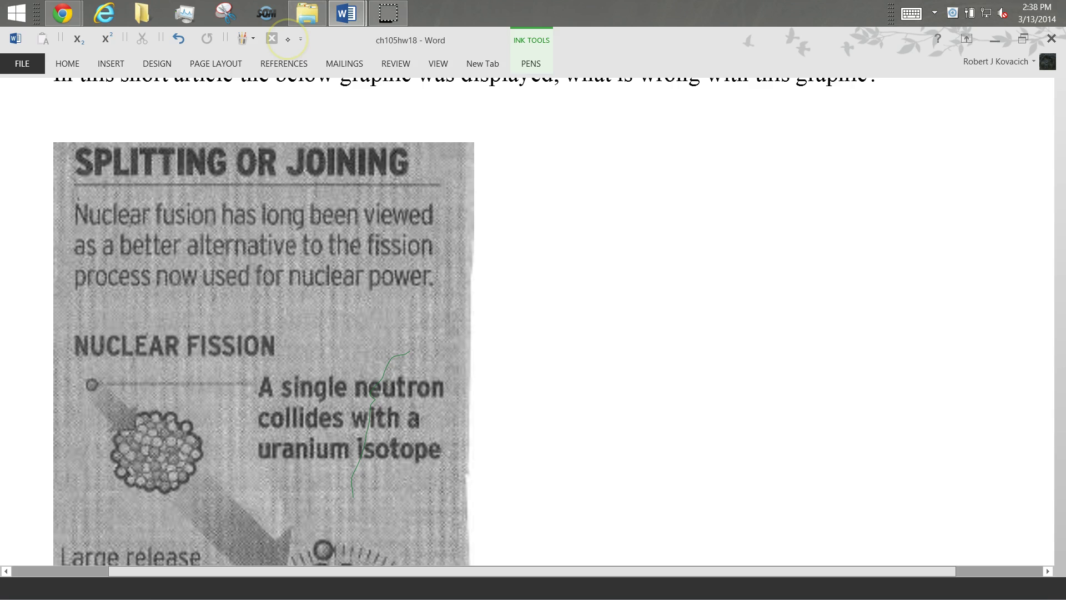
scroll(533, 322, "down", 5)
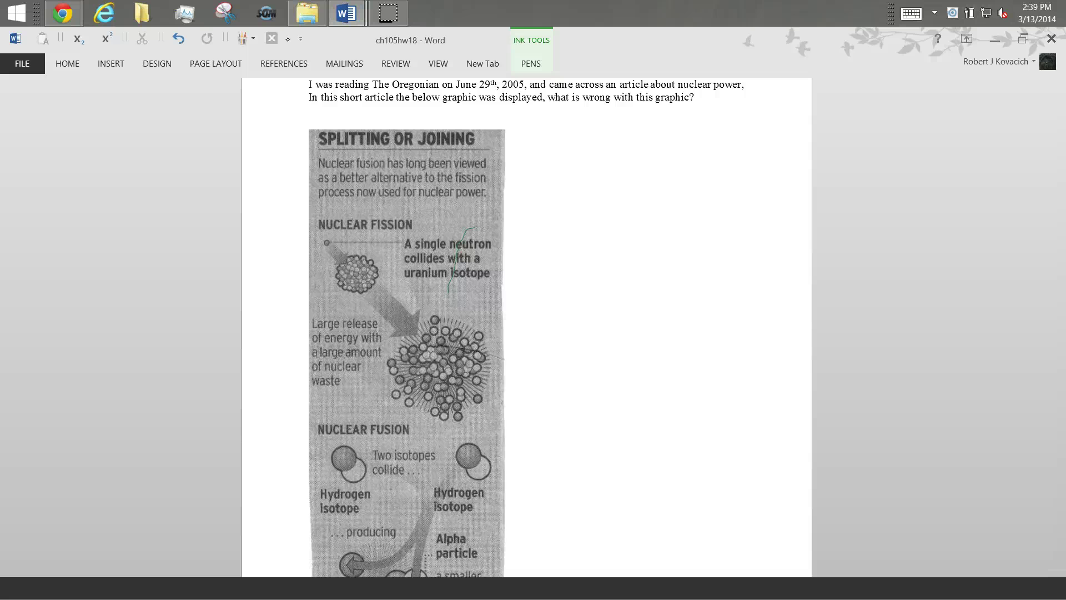
Step: Scroll to the graphic's source line and choose the red pen from the Pens gallery
scroll(526, 327, "down", 3)
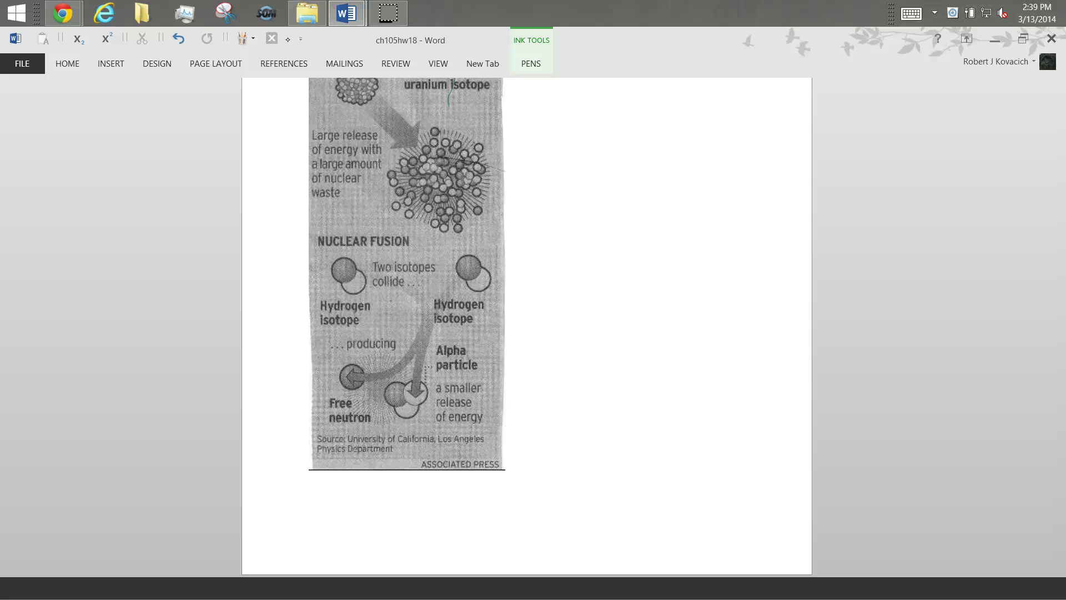
left_click(242, 38)
left_click(242, 116)
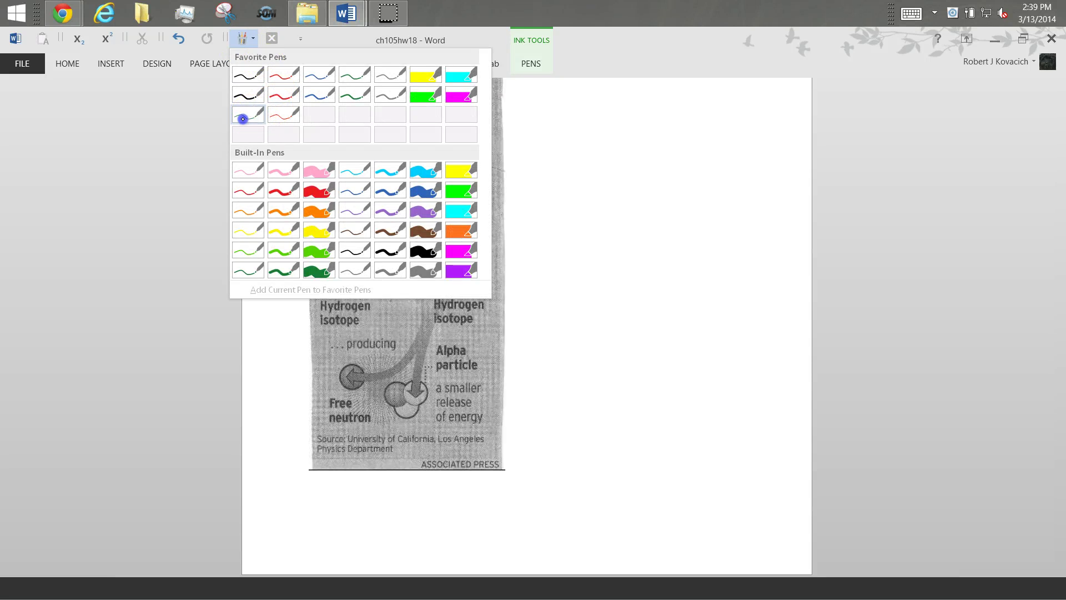
left_click(242, 38)
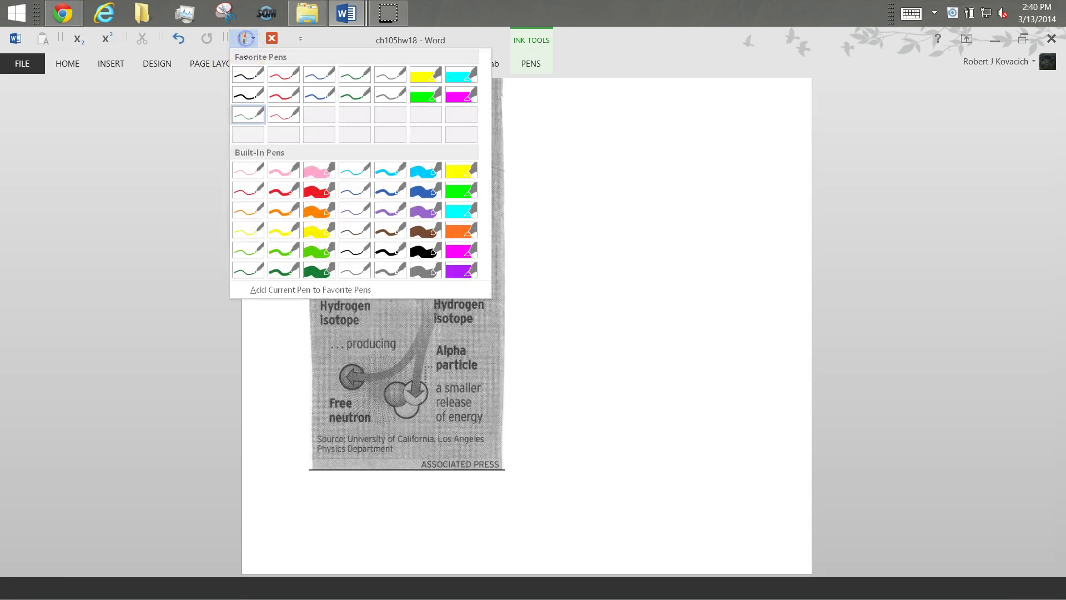
left_click(274, 116)
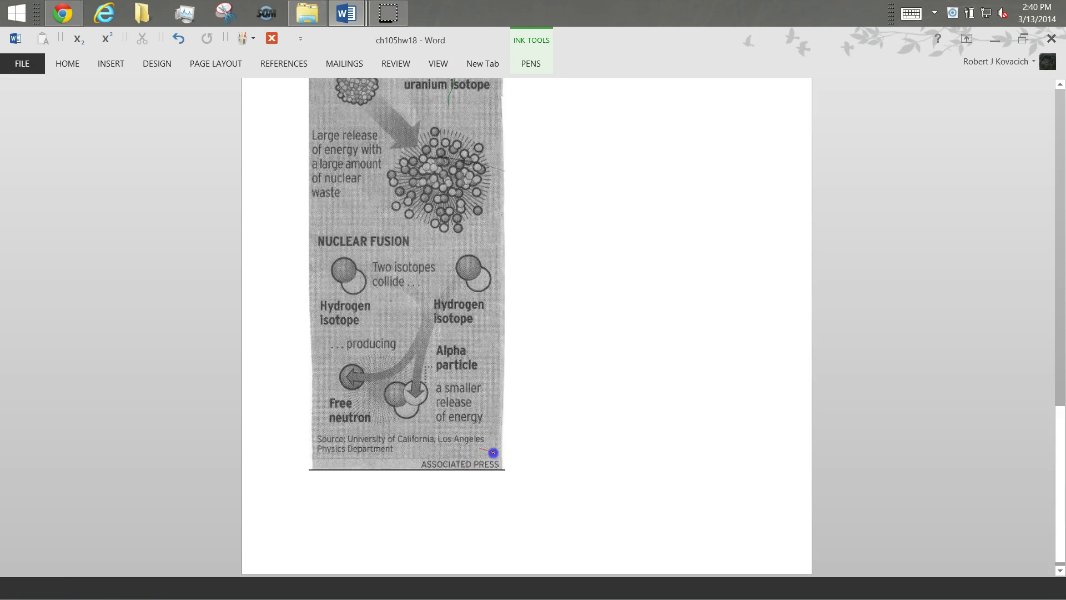
Step: Draw a red ellipse around the 'ASSOCIATED PRESS' credit
left_click_drag(489, 449, 502, 453)
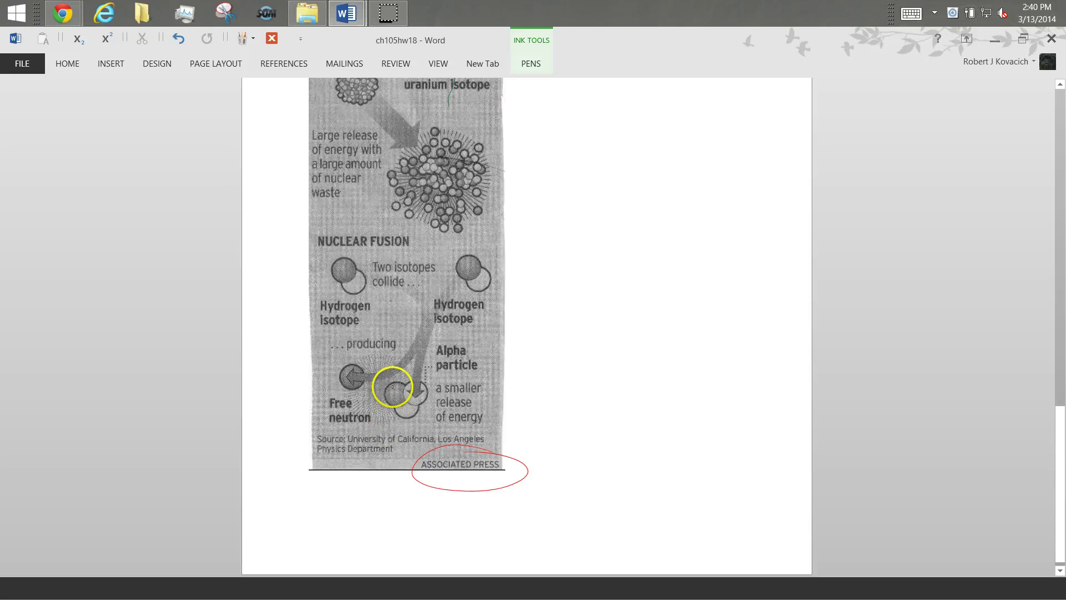
Step: Switch to a thicker red pen and loop around the 'Source: University of California, Los Angeles Physics Department' line
left_click(245, 38)
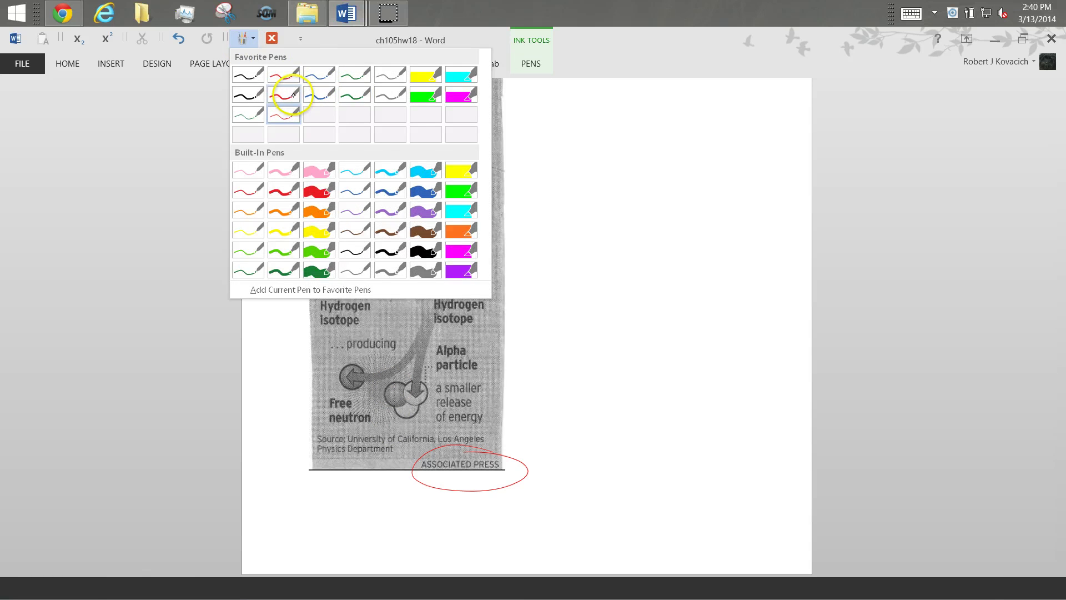
left_click(286, 91)
mouse_move(374, 426)
left_mouse_down()
mouse_move(319, 426)
mouse_move(311, 460)
mouse_move(478, 451)
mouse_move(436, 431)
mouse_move(365, 425)
left_mouse_up()
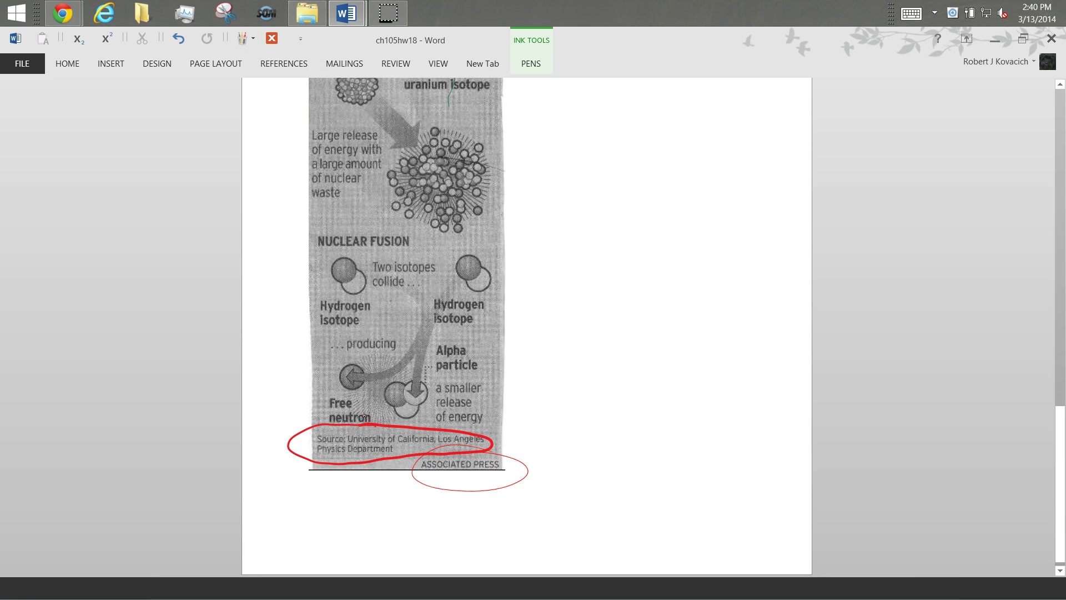